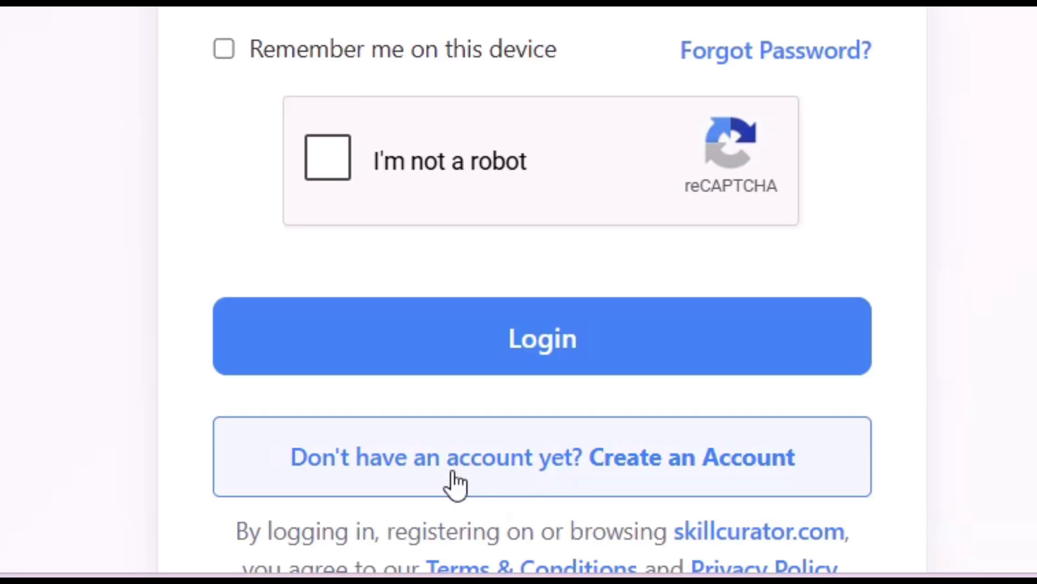
# Start a Professional account signup with prefix Ms., first and last name, and a username.
pyautogui.click(586, 474)
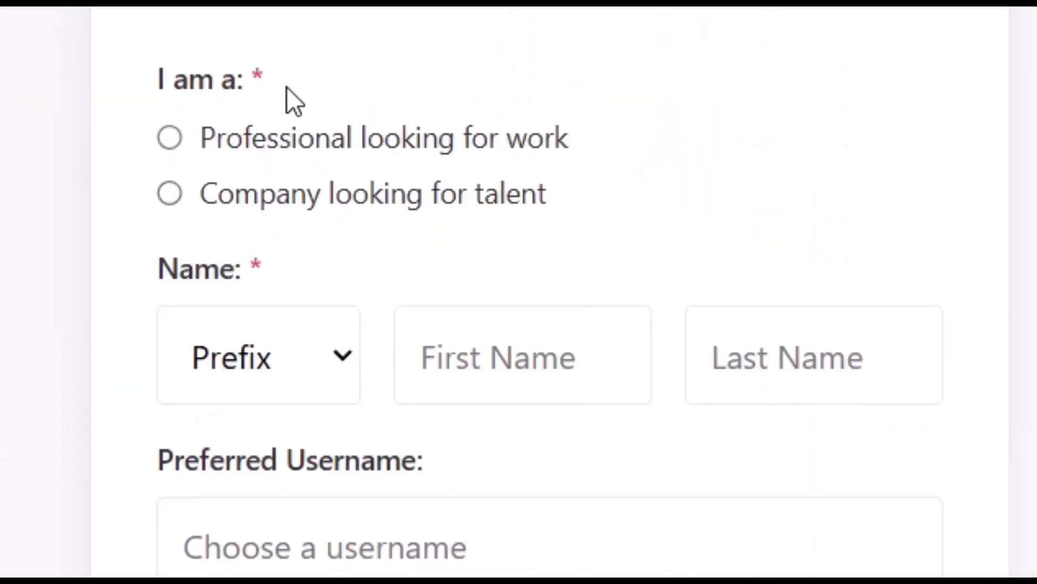
pyautogui.click(170, 138)
pyautogui.click(281, 355)
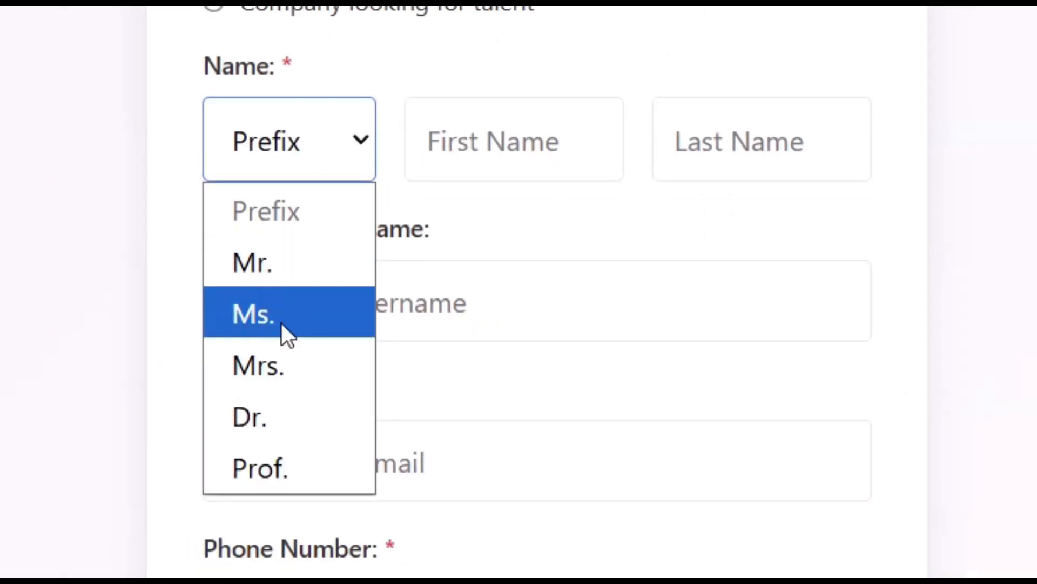
pyautogui.click(281, 322)
pyautogui.click(498, 142)
pyautogui.press('Tab')
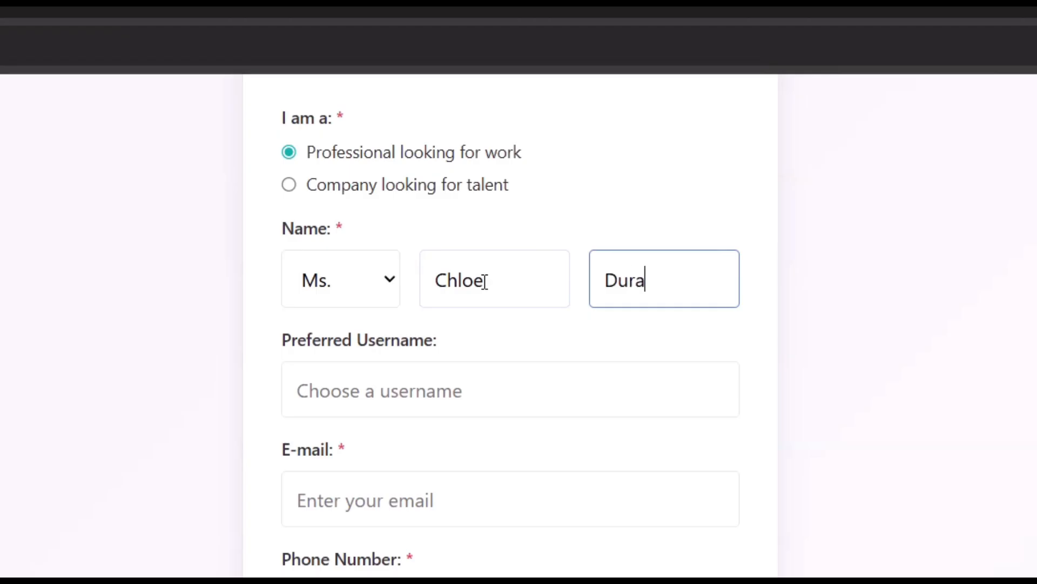
pyautogui.click(426, 413)
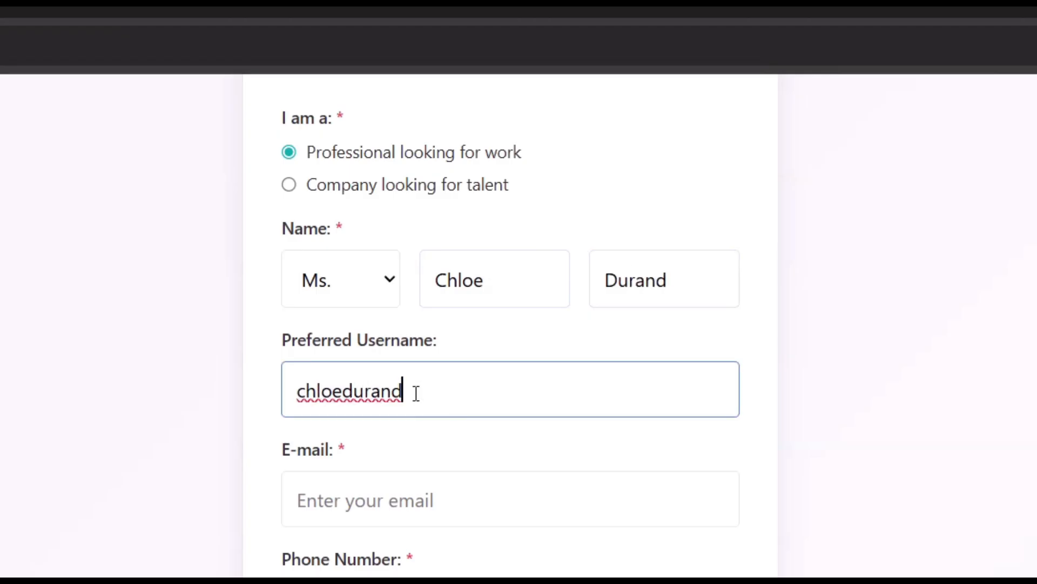
# Enter the account's e-mail address and phone number.
pyautogui.click(414, 498)
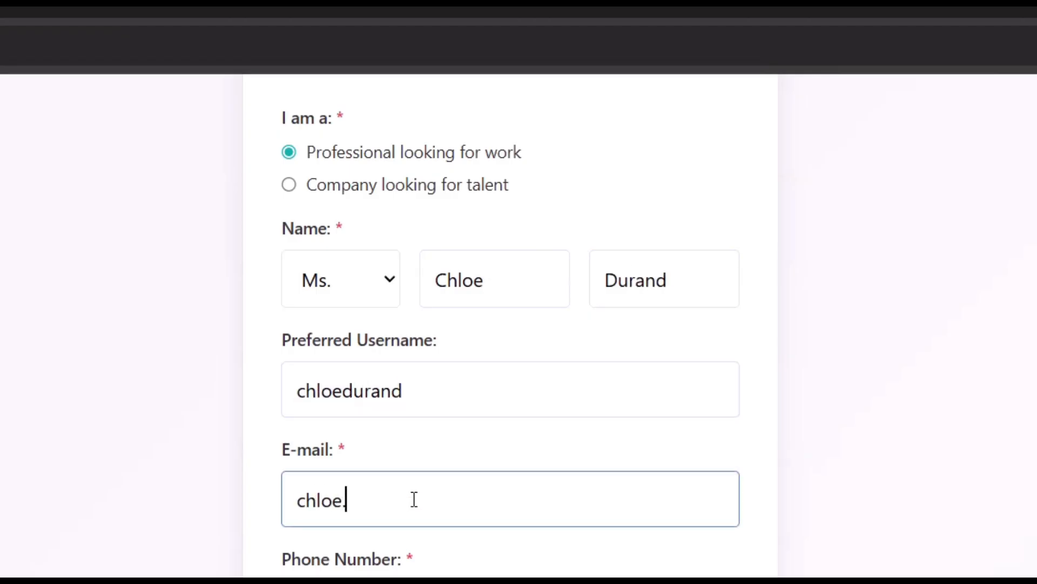
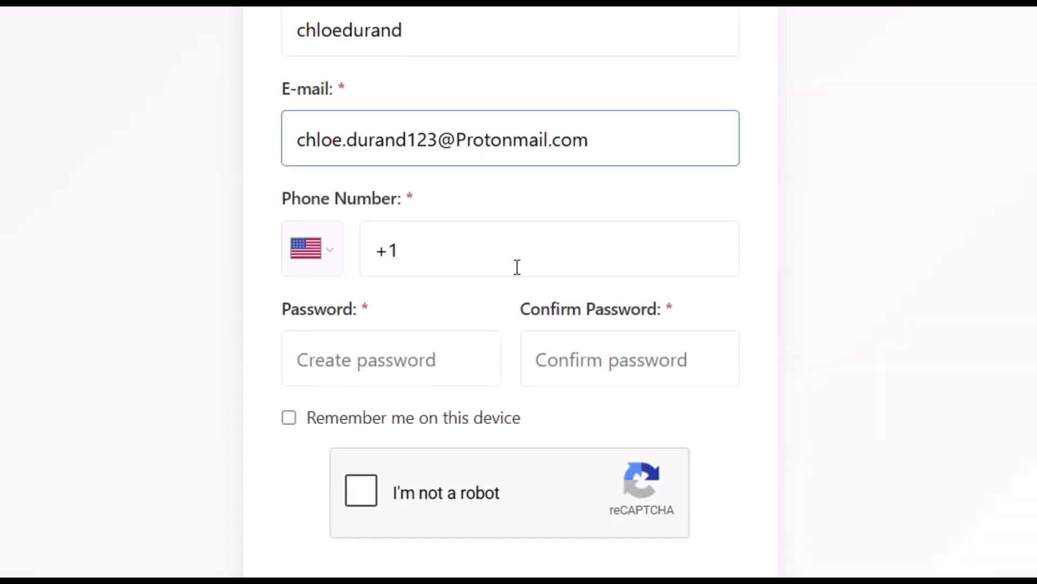
pyautogui.click(517, 267)
pyautogui.write('1 23')
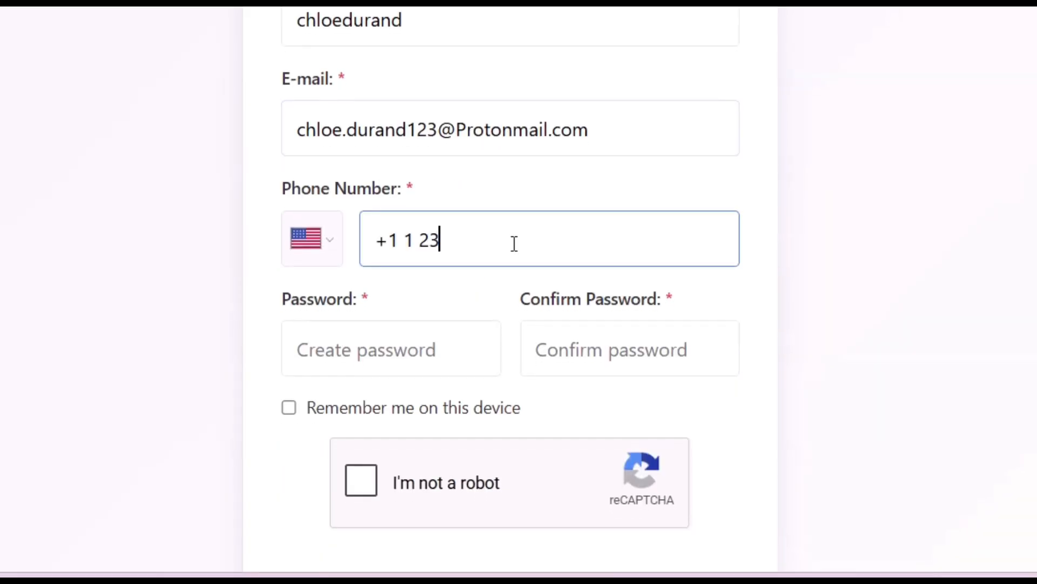
pyautogui.write('4 567 1234')
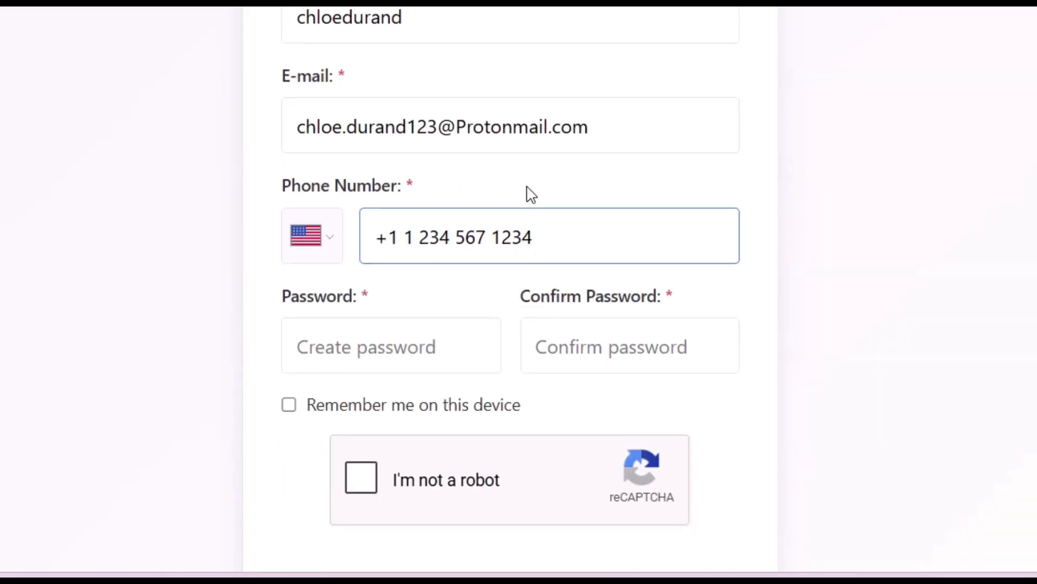
# Enter and confirm the account password, pass the reCAPTCHA check and submit the signup.
pyautogui.scroll(-2, 486, 232)
pyautogui.click(446, 272)
pyautogui.write('Password123')
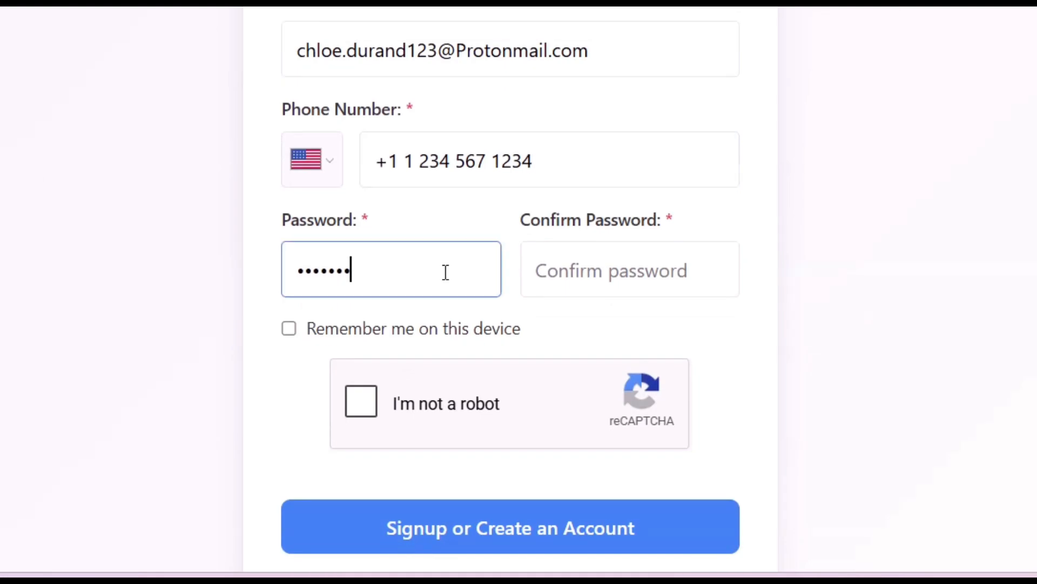
pyautogui.press('Tab')
pyautogui.hotkey('shift', 'Tab')
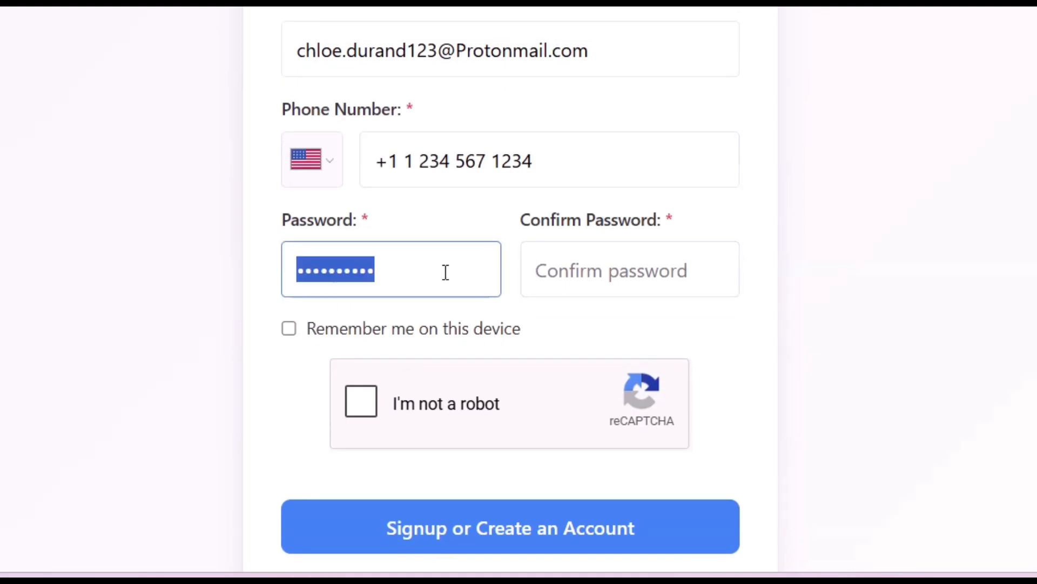
pyautogui.write('••••word123')
pyautogui.press('Tab')
pyautogui.write('Passw')
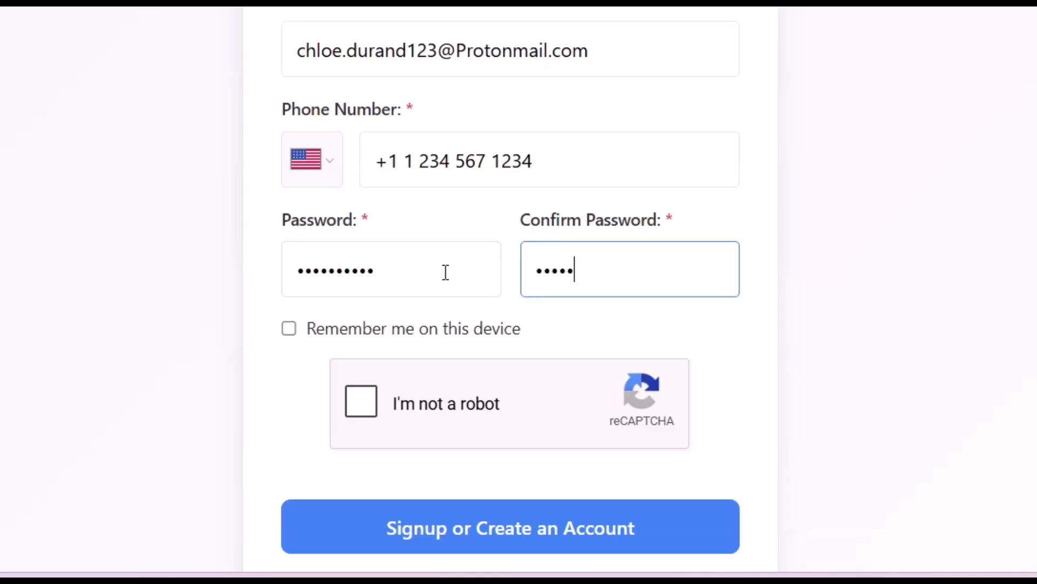
pyautogui.write('ord123')
pyautogui.click(361, 403)
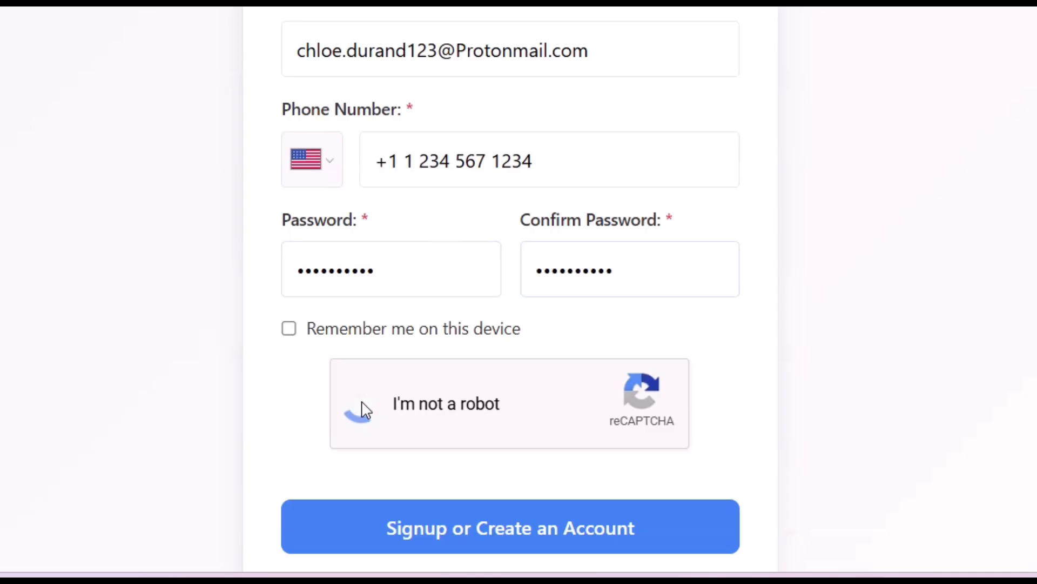
pyautogui.click(511, 537)
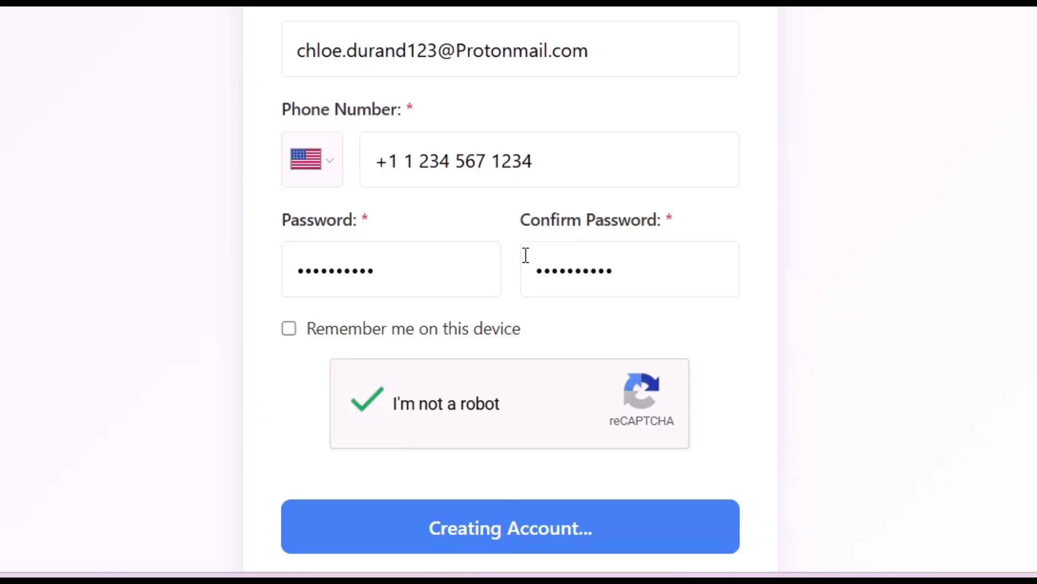
pyautogui.scroll(2, 661, 273)
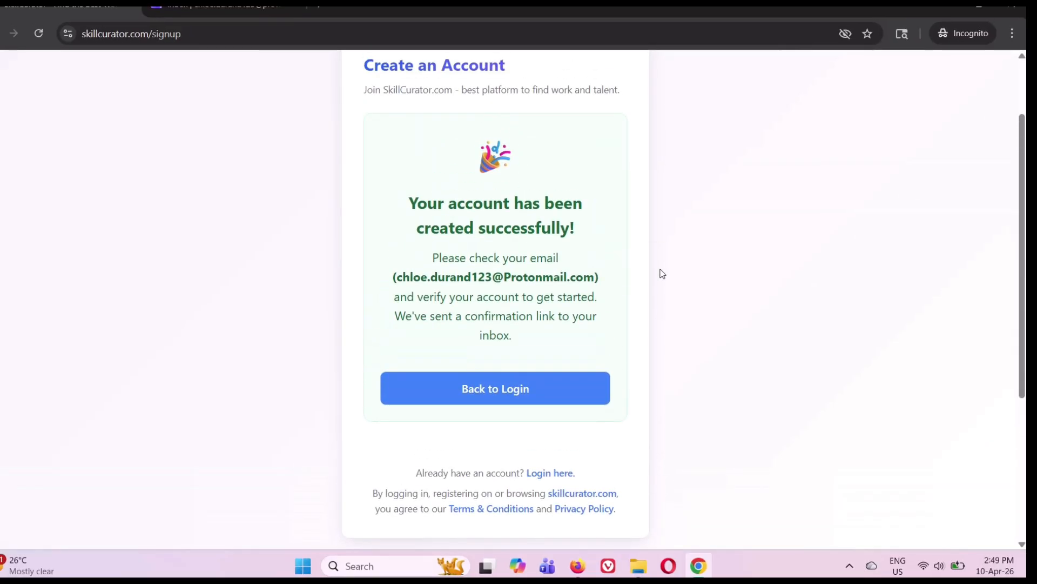
pyautogui.scroll(1, 630, 189)
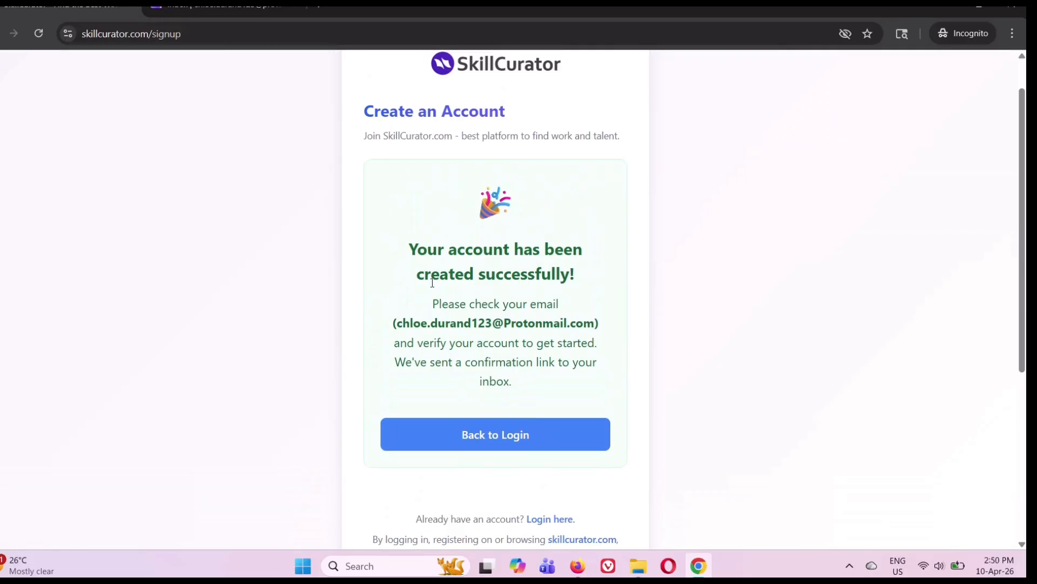
# Open the 'Confirm Your Signup' e-mail in Proton Mail and confirm the account through its link.
pyautogui.click(220, 6)
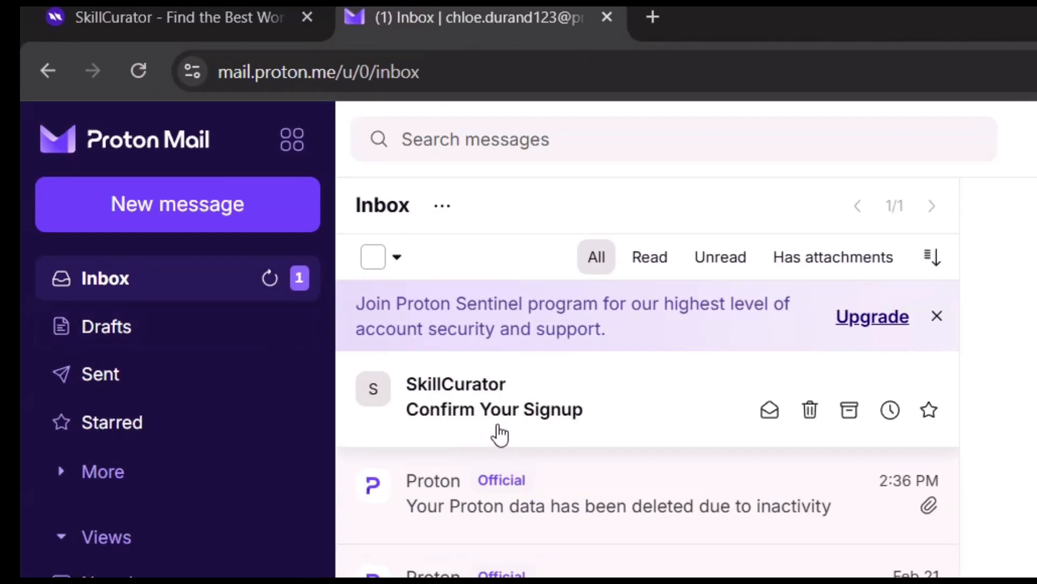
pyautogui.click(466, 418)
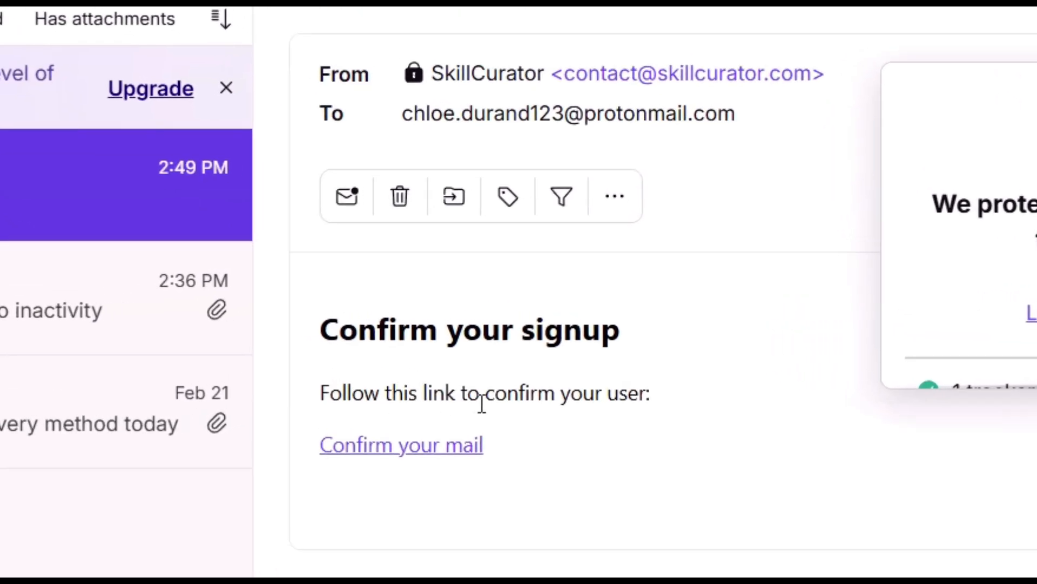
pyautogui.click(399, 457)
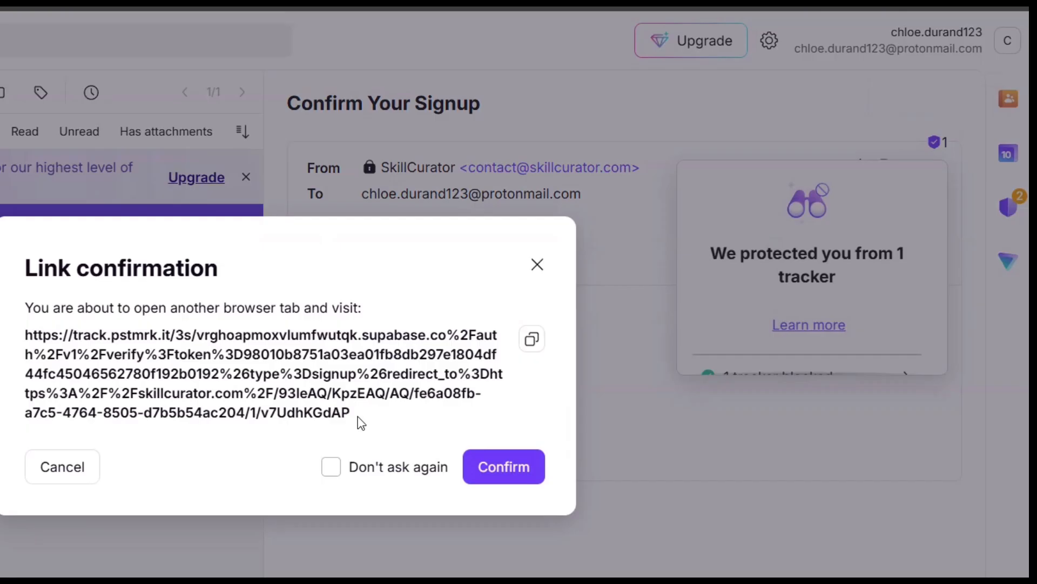
pyautogui.click(482, 468)
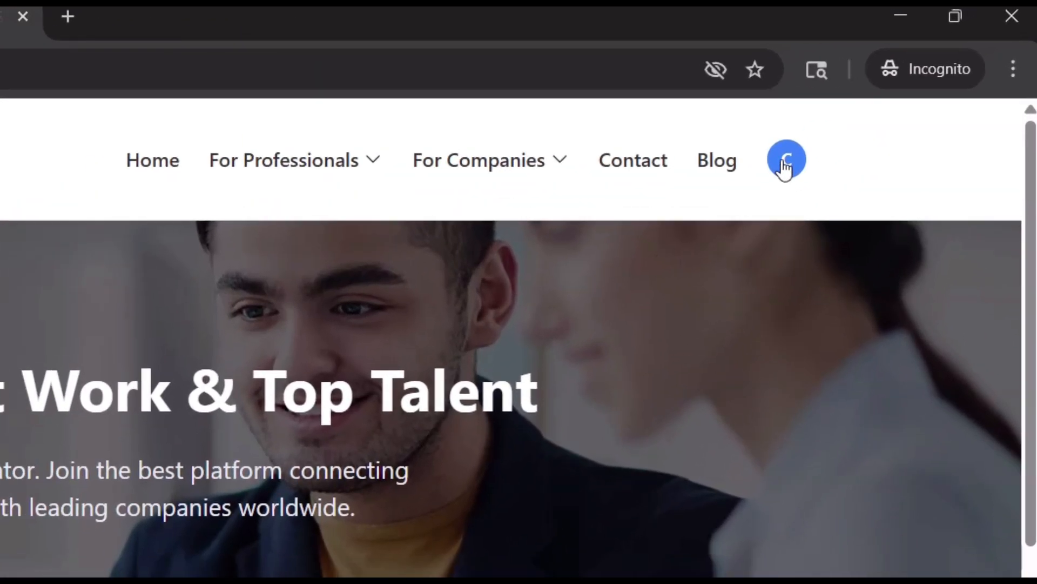
# View your own still-empty public profile page from the account menu.
pyautogui.click(897, 91)
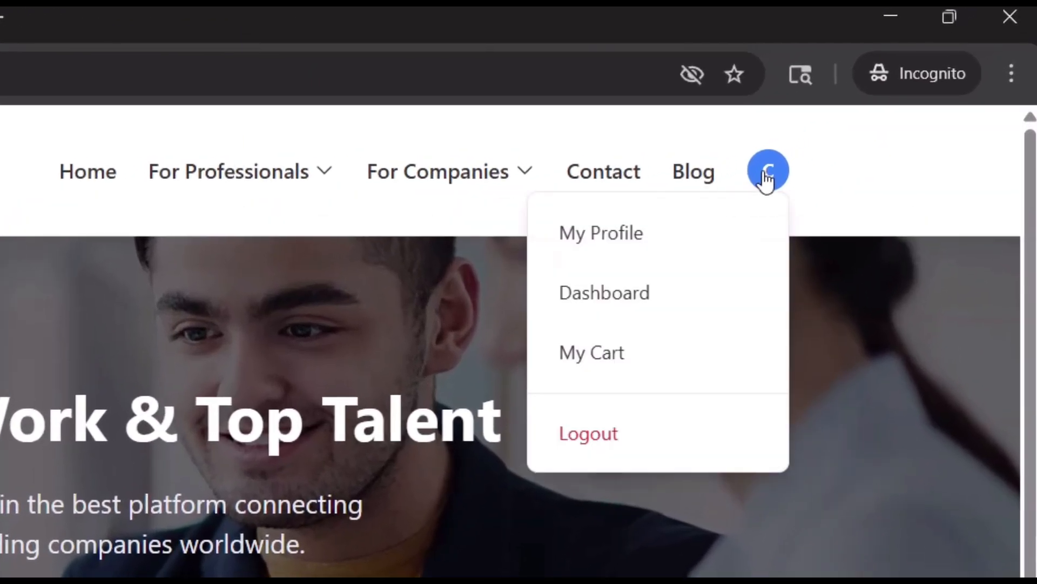
pyautogui.click(661, 236)
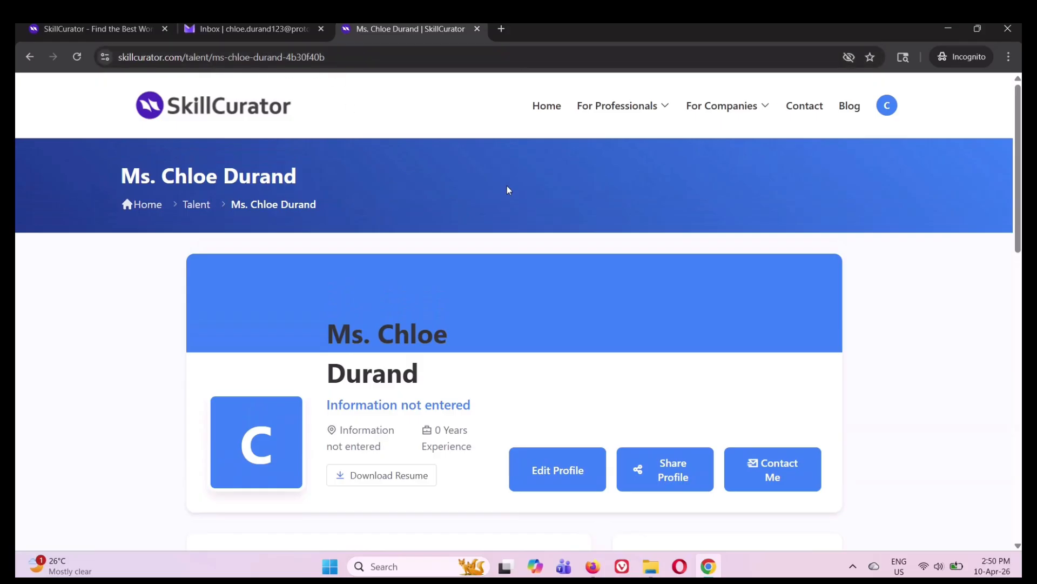
pyautogui.scroll(-5, 506, 186)
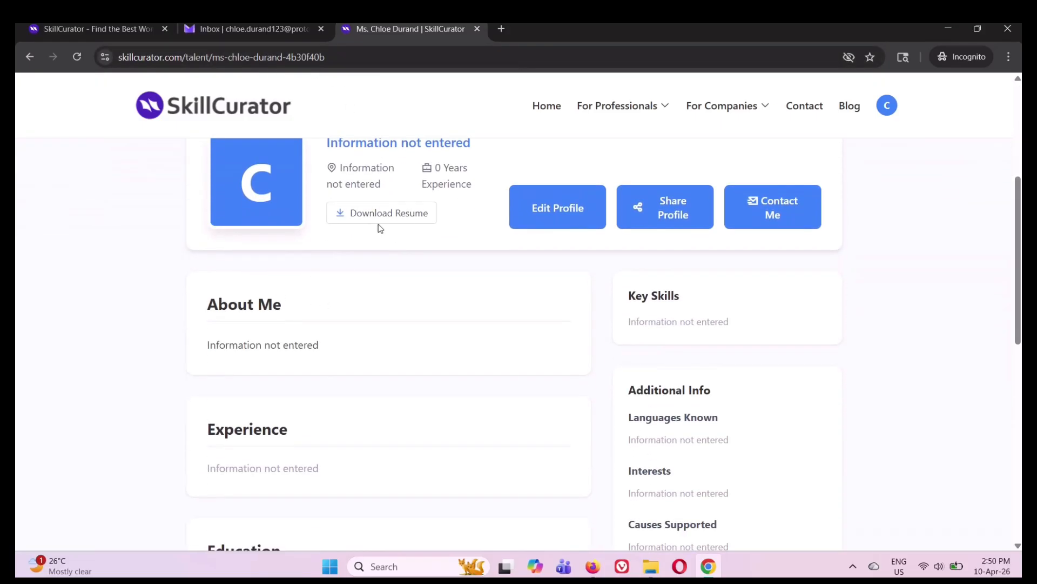
pyautogui.scroll(-9, 446, 231)
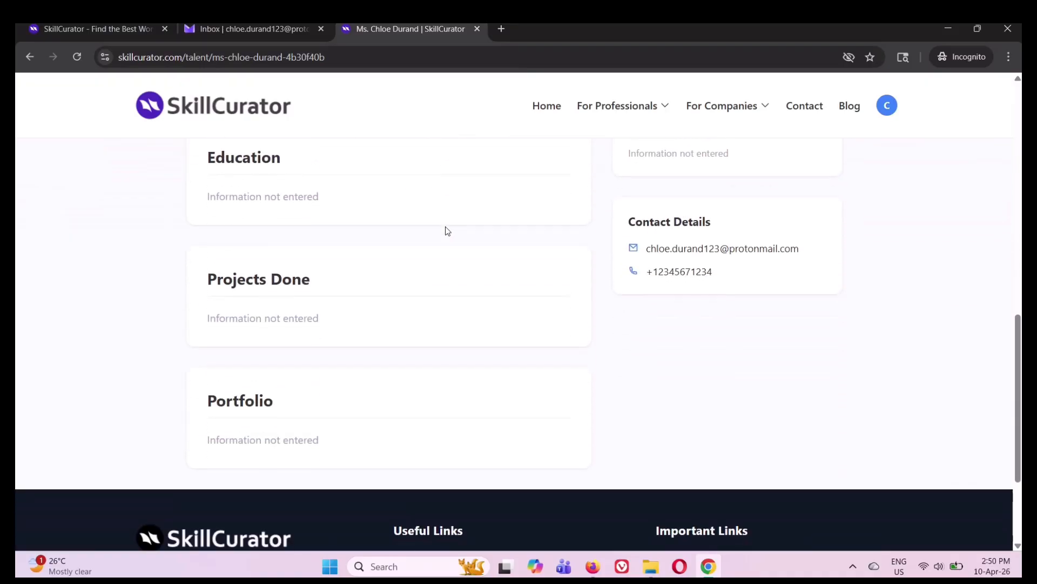
pyautogui.scroll(-2, 446, 231)
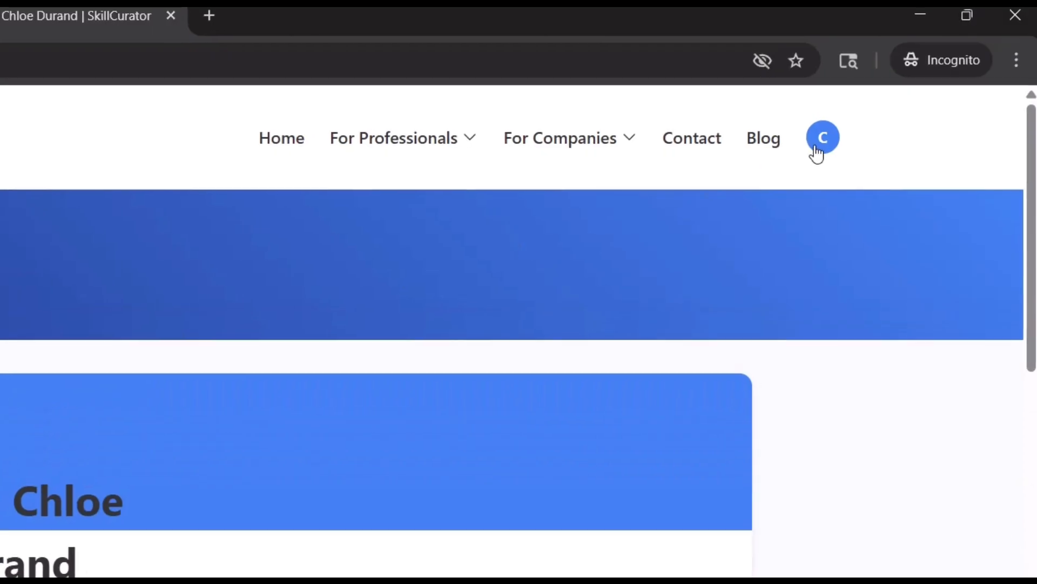
# Go to the professional dashboard and expand Profile Management.
pyautogui.click(882, 109)
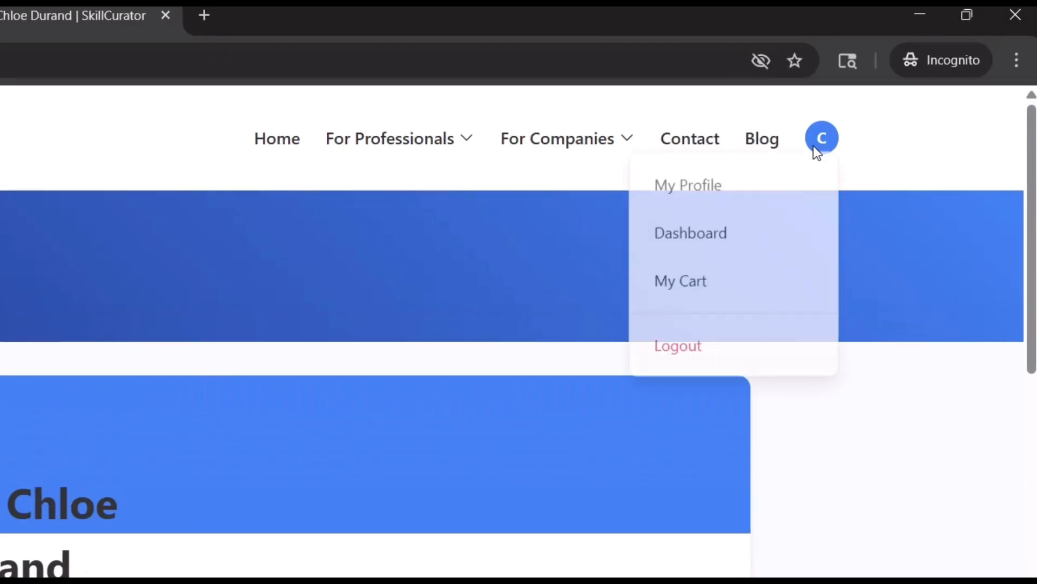
pyautogui.click(703, 238)
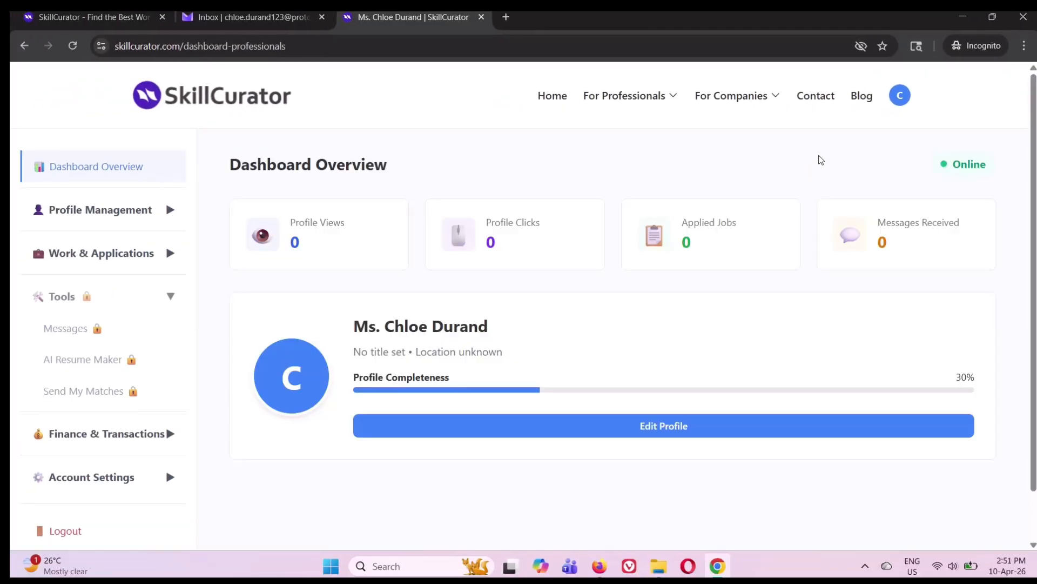
pyautogui.scroll(-1, 821, 160)
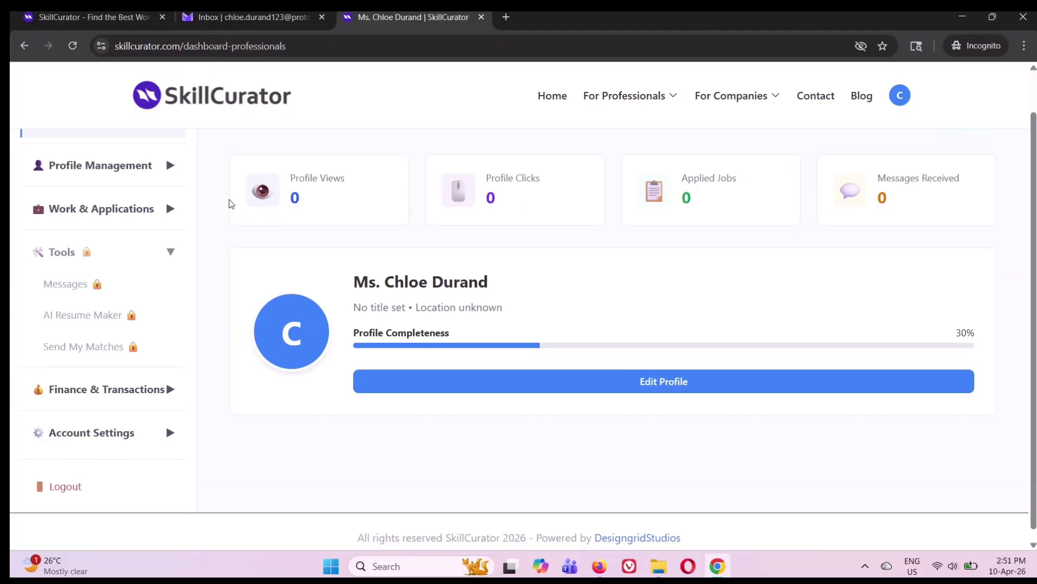
pyautogui.scroll(1, 227, 194)
pyautogui.click(134, 217)
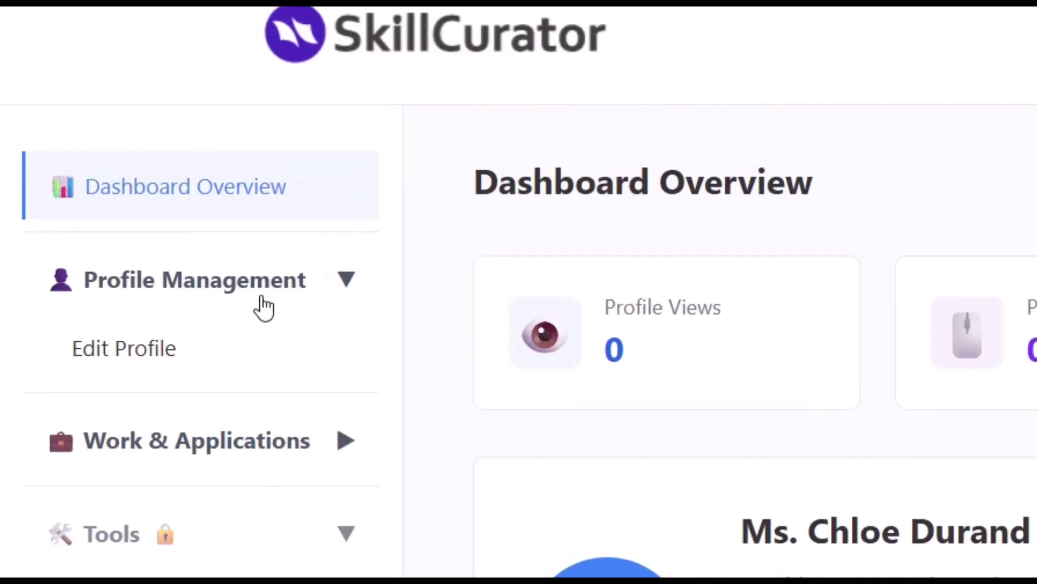
# Open the Edit Profile form and select the text in the name field.
pyautogui.click(172, 357)
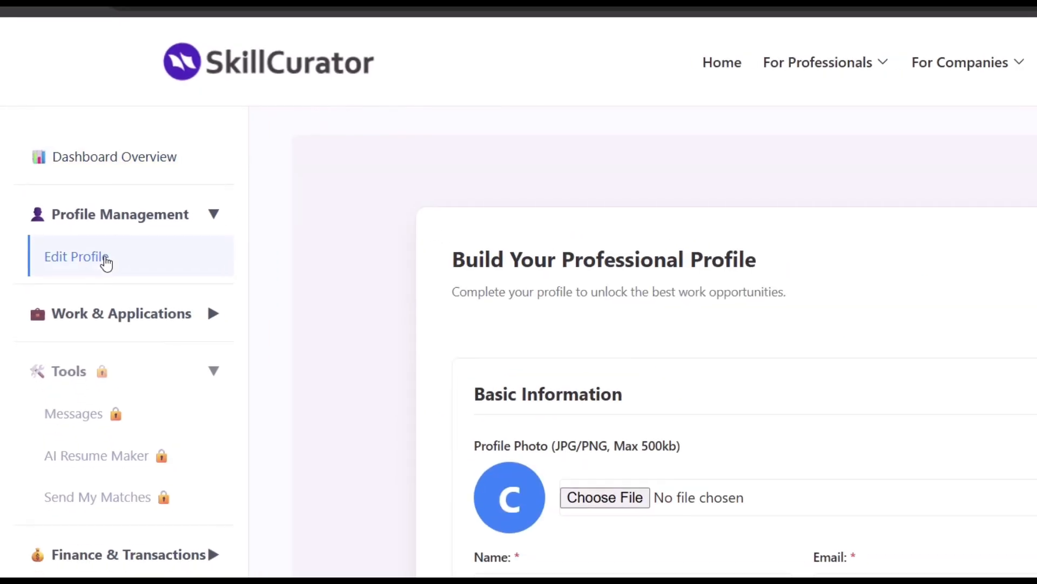
pyautogui.scroll(-1, 341, 200)
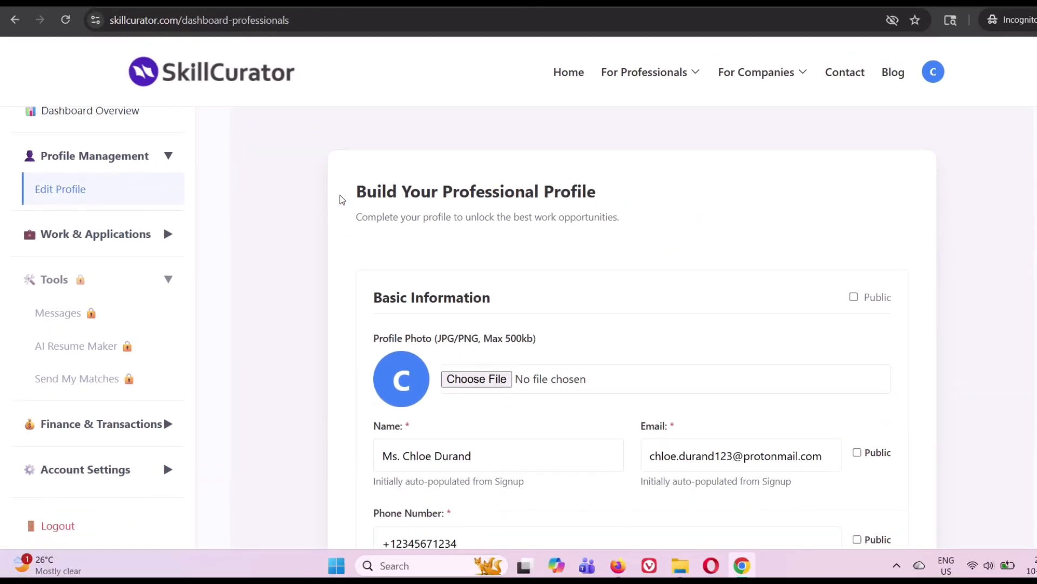
pyautogui.scroll(-2, 342, 200)
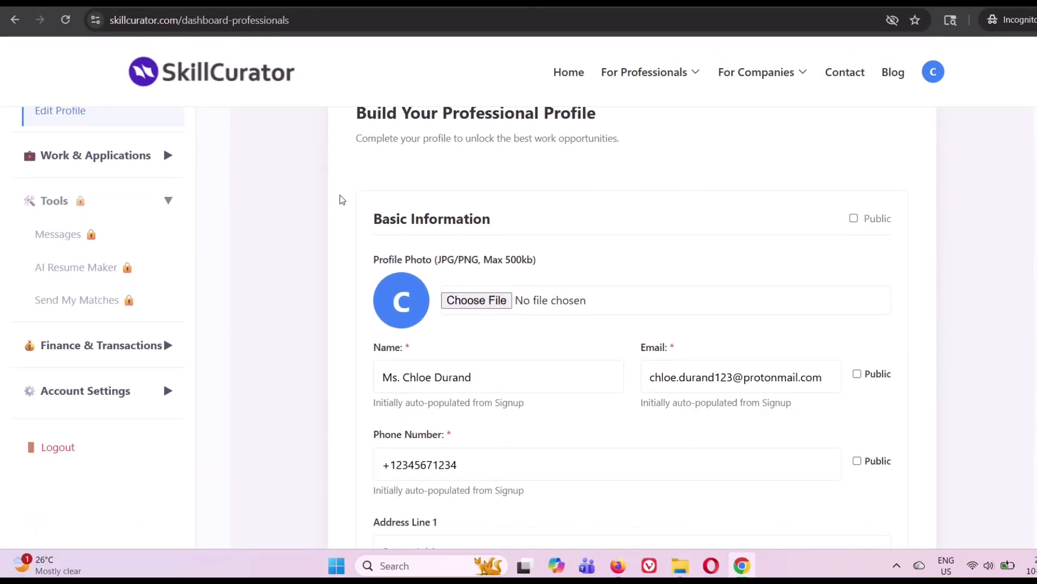
pyautogui.scroll(1, 341, 200)
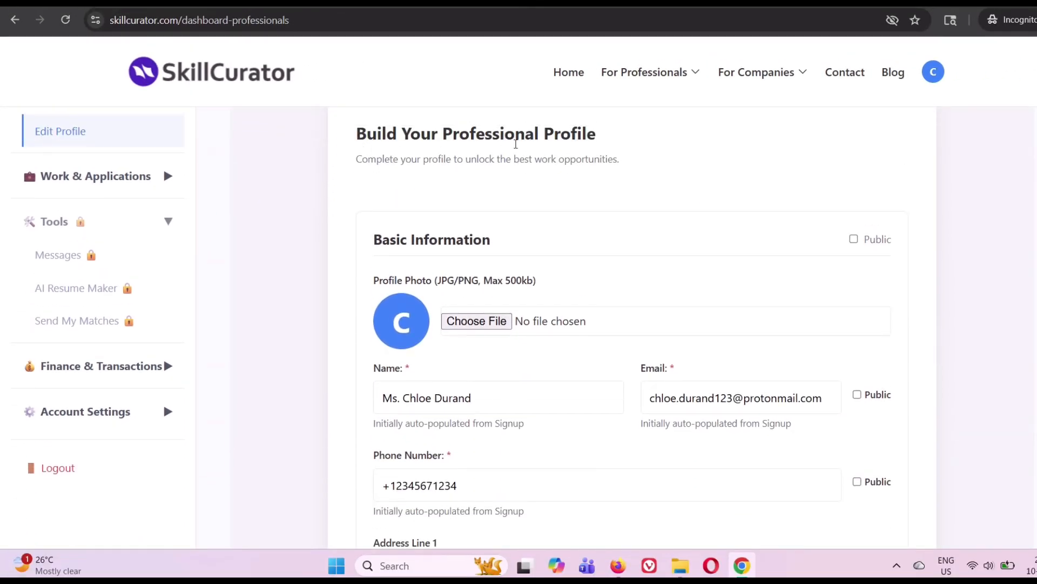
pyautogui.scroll(-2, 585, 154)
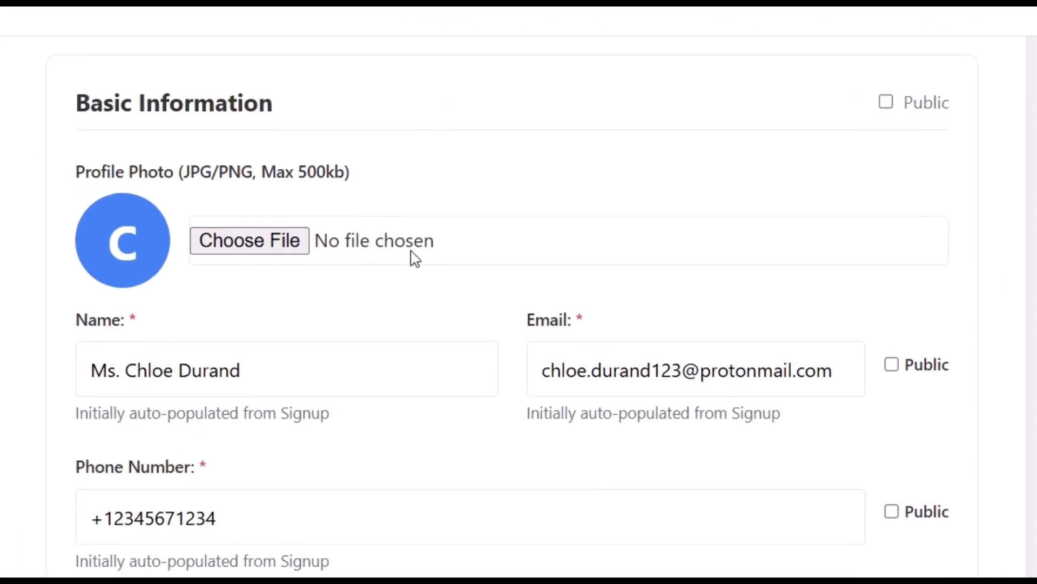
pyautogui.click(229, 378)
pyautogui.moveTo(285, 372); pyautogui.dragTo(64, 378)
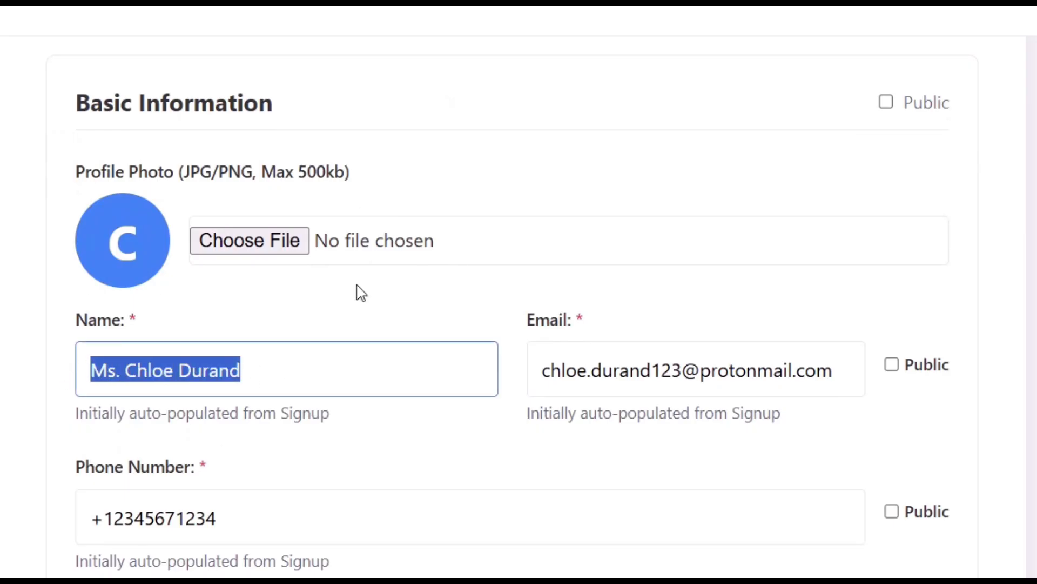
pyautogui.scroll(-3, 533, 280)
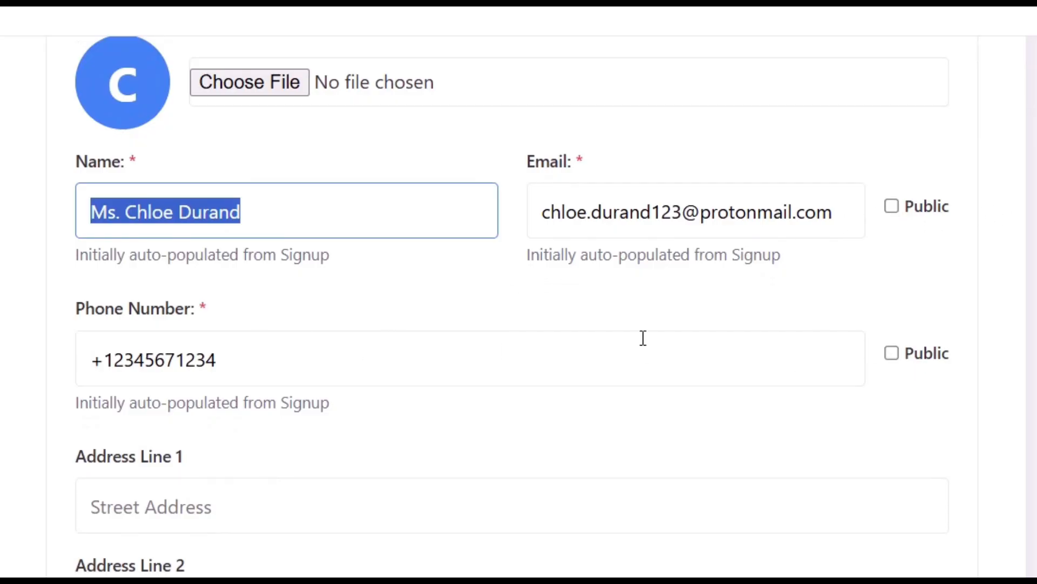
pyautogui.scroll(-5, 639, 324)
# Enter the address '123, Street No.', '2nd Lane', New York, NY, United States.
pyautogui.click(472, 193)
pyautogui.write('123, Street No. 2C')
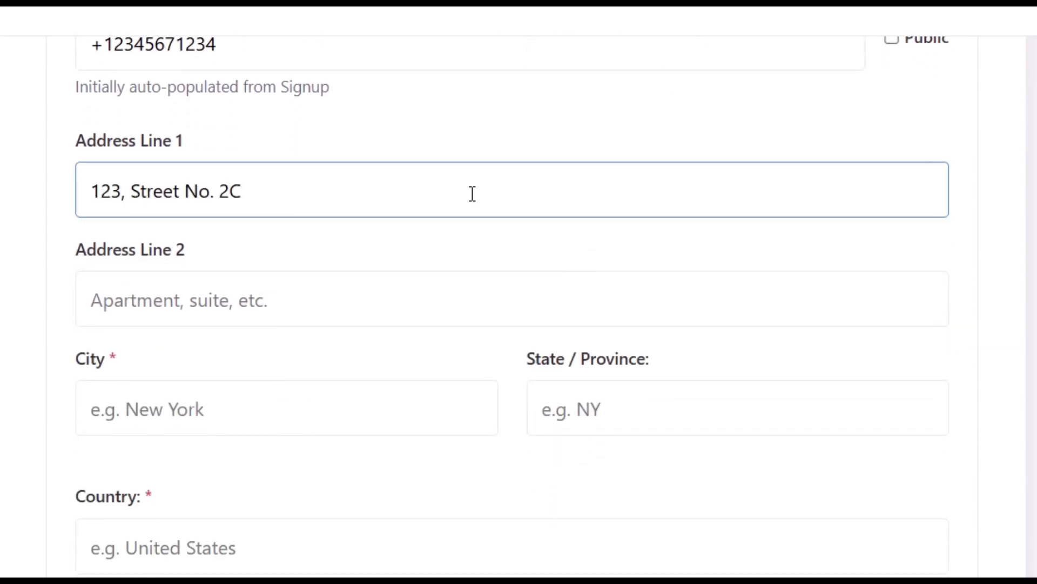
pyautogui.press('Tab')
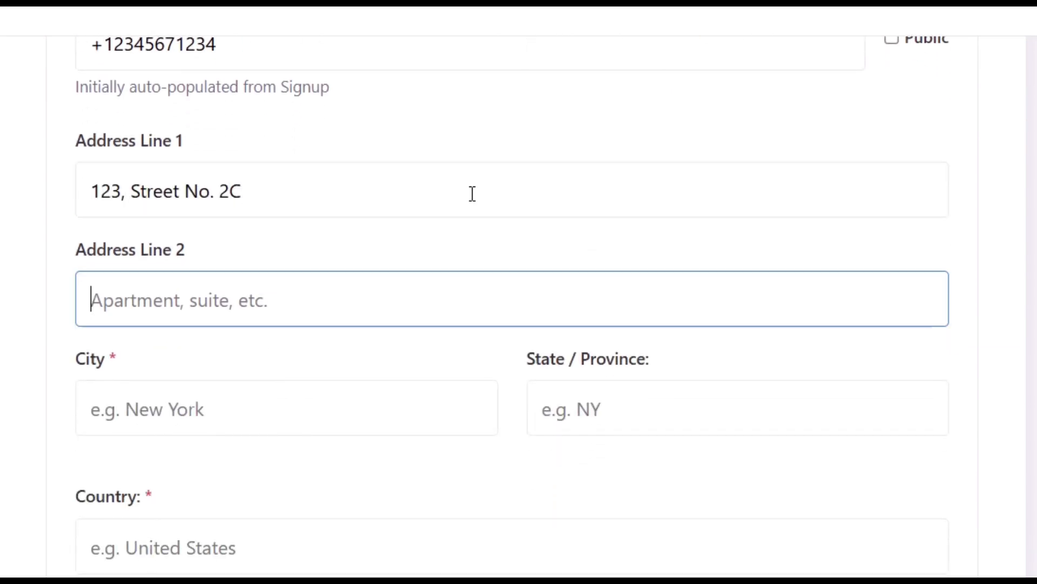
pyautogui.write('2nd Lane')
pyautogui.press('Tab')
pyautogui.write('New Y')
pyautogui.click(161, 475)
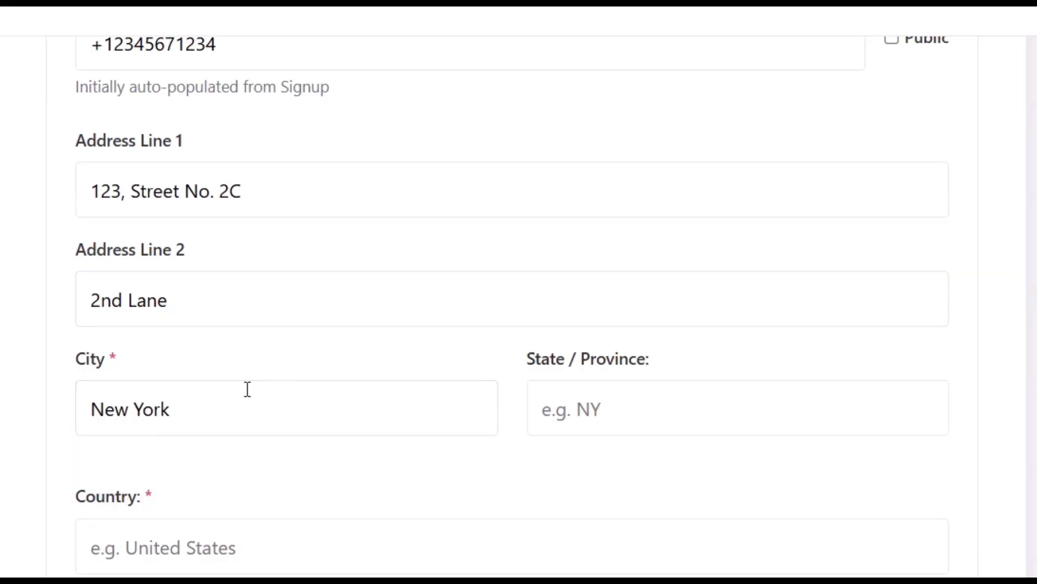
pyautogui.click(614, 417)
pyautogui.write('NY')
pyautogui.press('Tab')
pyautogui.write('United States')
pyautogui.scroll(-7, 614, 417)
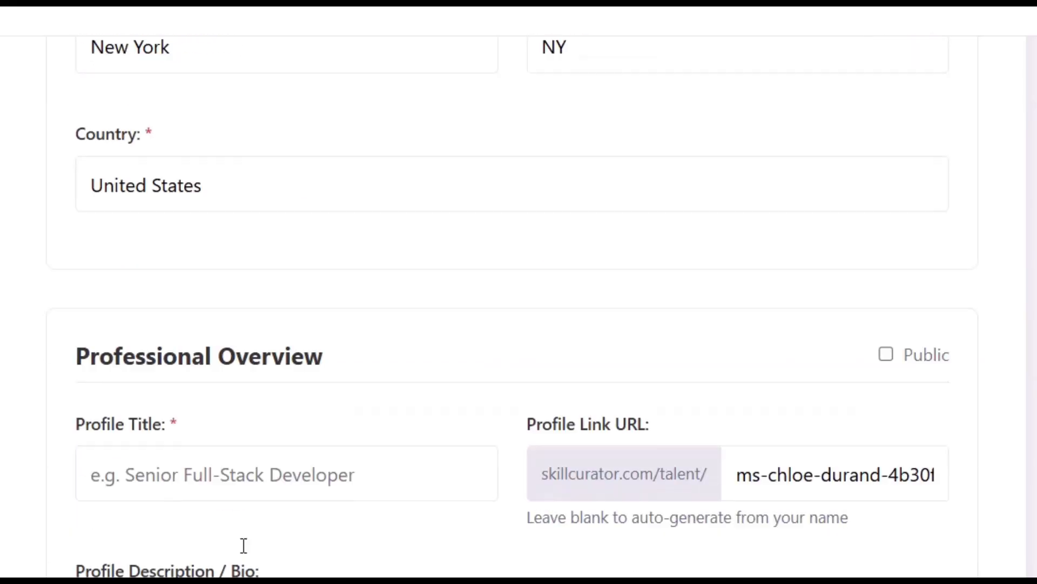
# Title the profile 'MBA in Marketing with 5 years experience' and set its link to the username.
pyautogui.click(262, 354)
pyautogui.scroll(-1, 281, 341)
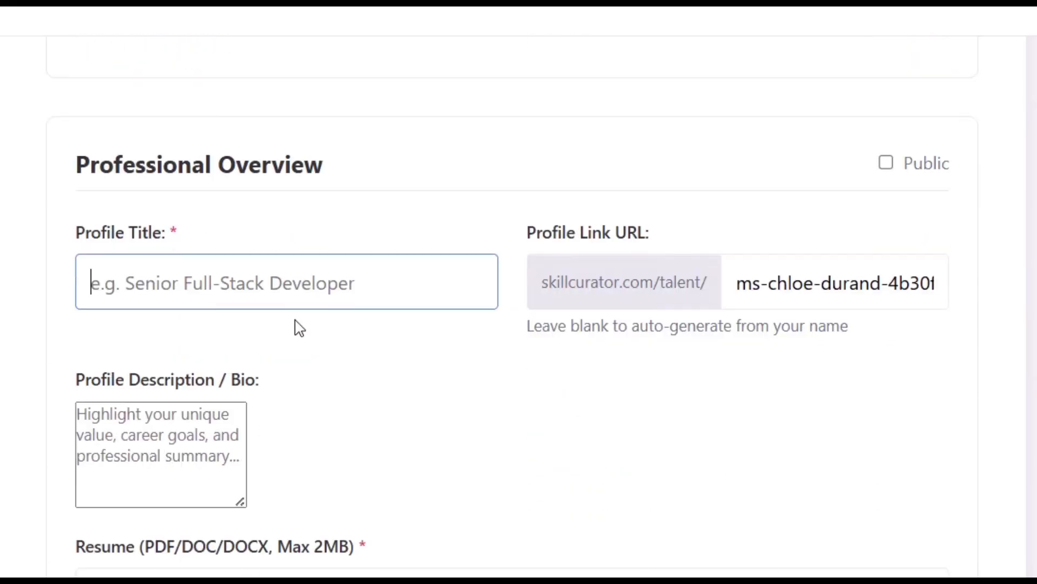
pyautogui.write('MBA in Marketin')
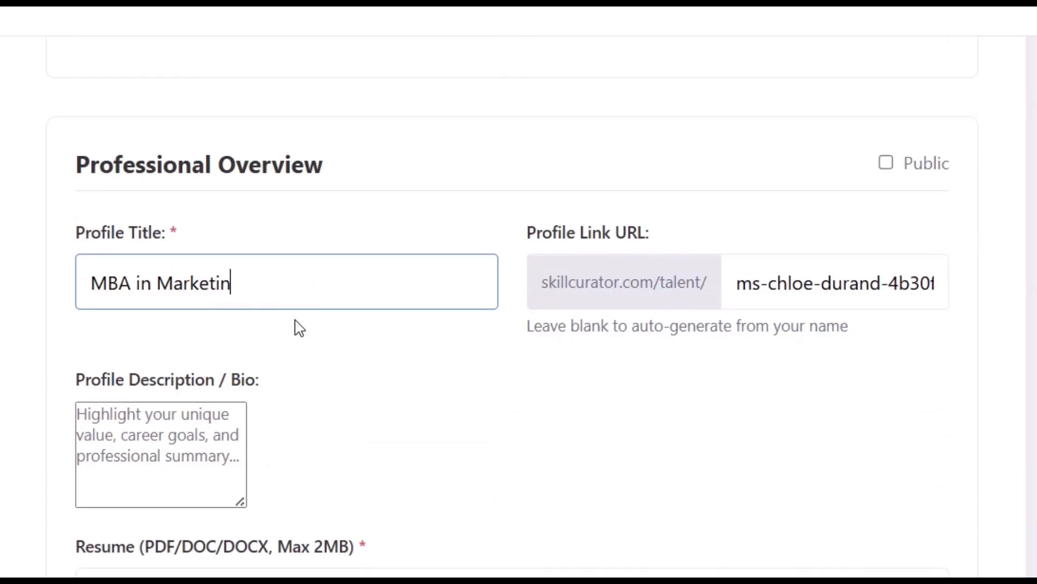
pyautogui.write('g with 5 ')
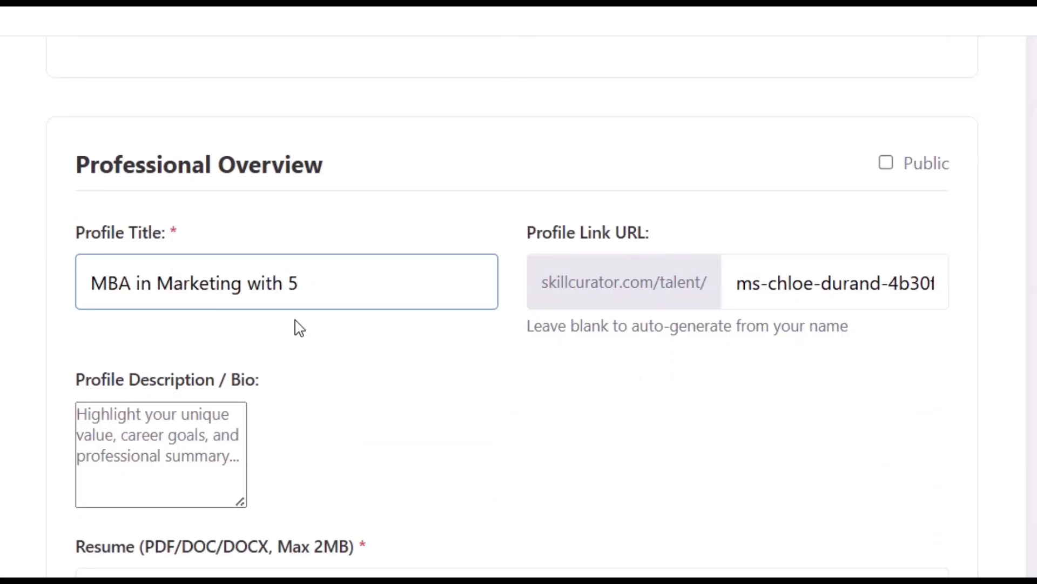
pyautogui.write('years experience')
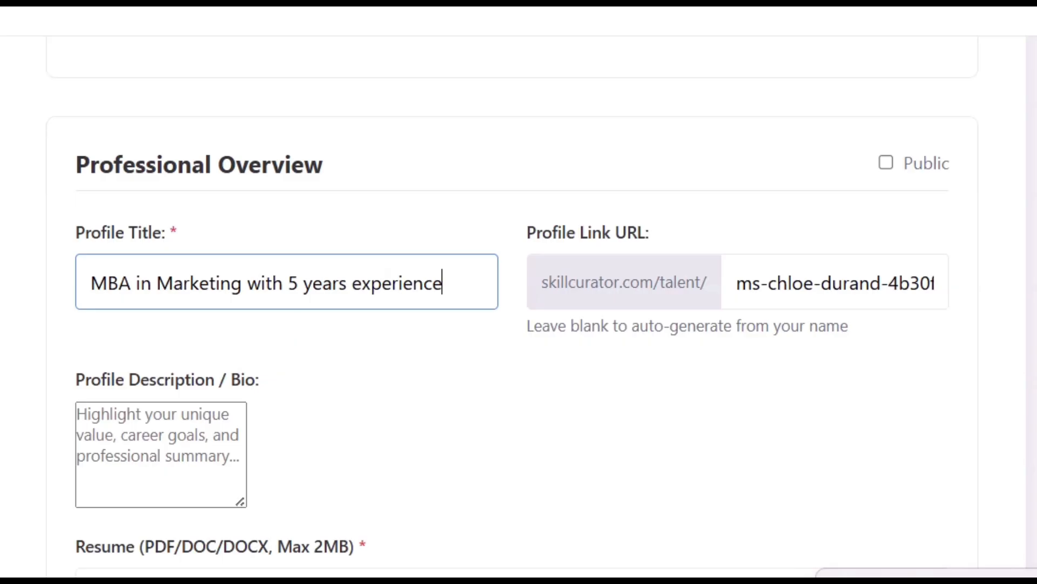
pyautogui.press('Tab')
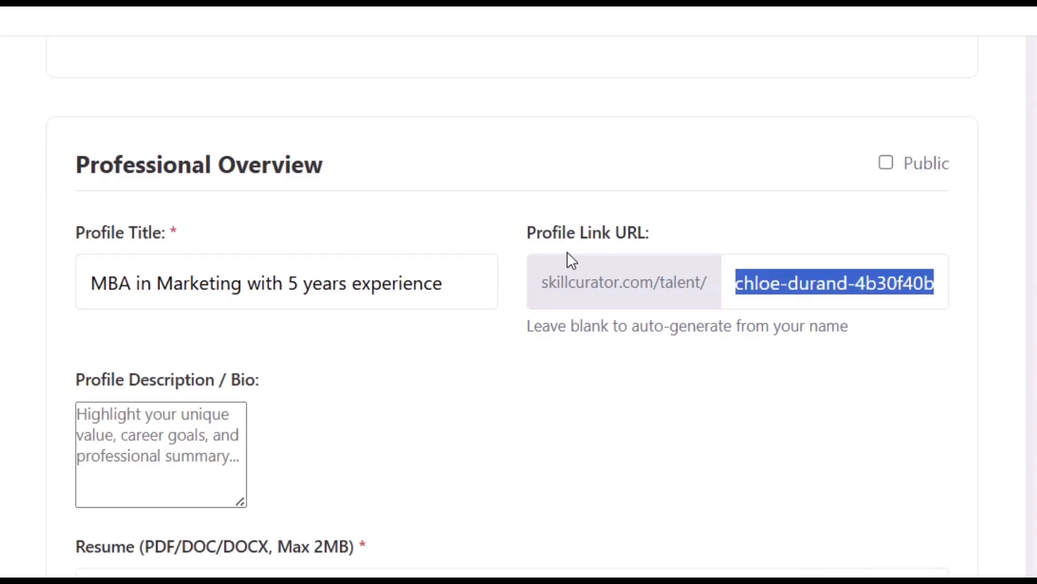
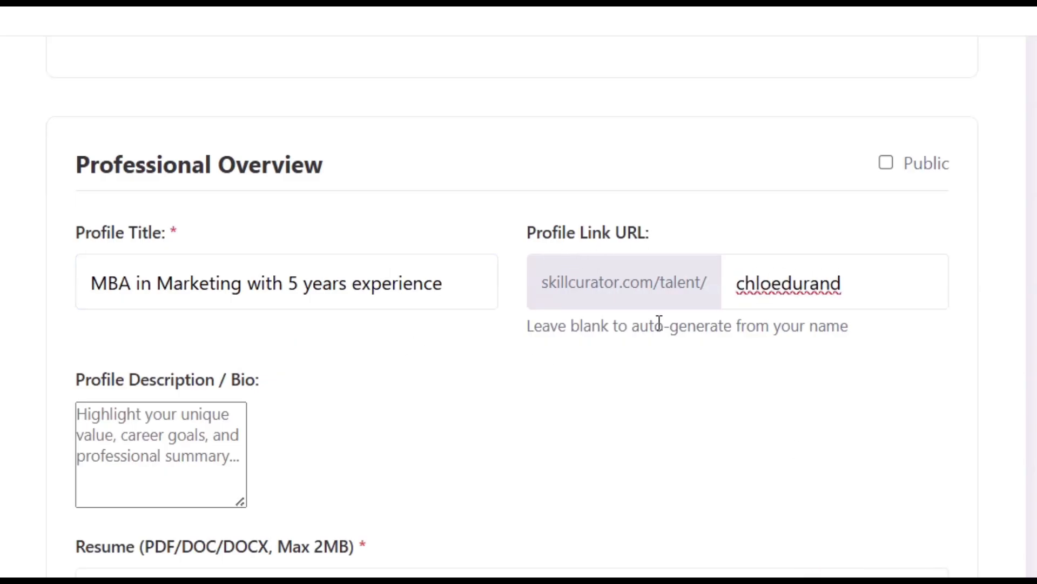
# Write a bio describing an MBA in marketing degree and 5 years of experience.
pyautogui.click(174, 427)
pyautogui.scroll(-3, 184, 356)
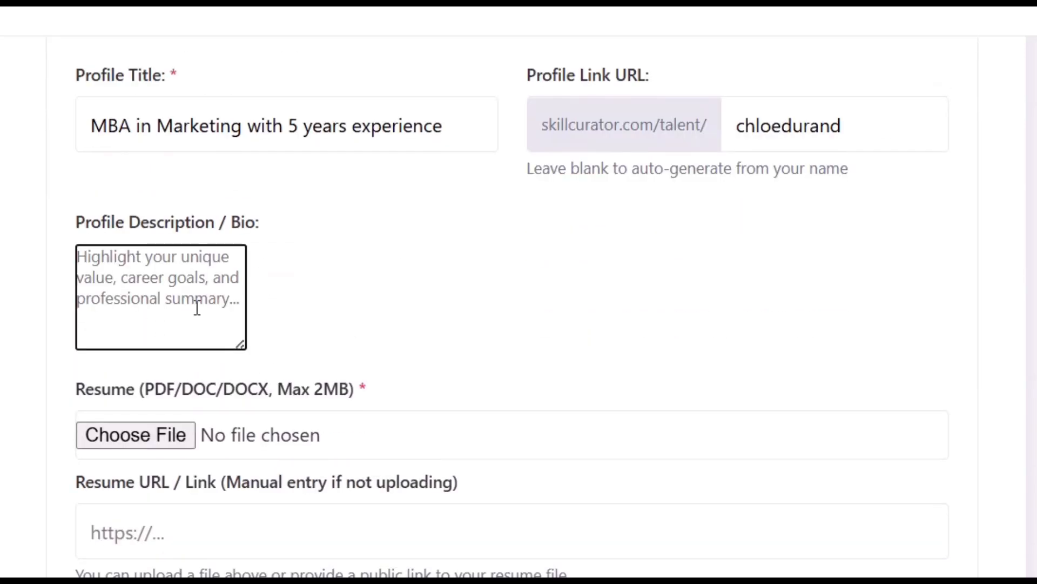
pyautogui.write('I am a professional with')
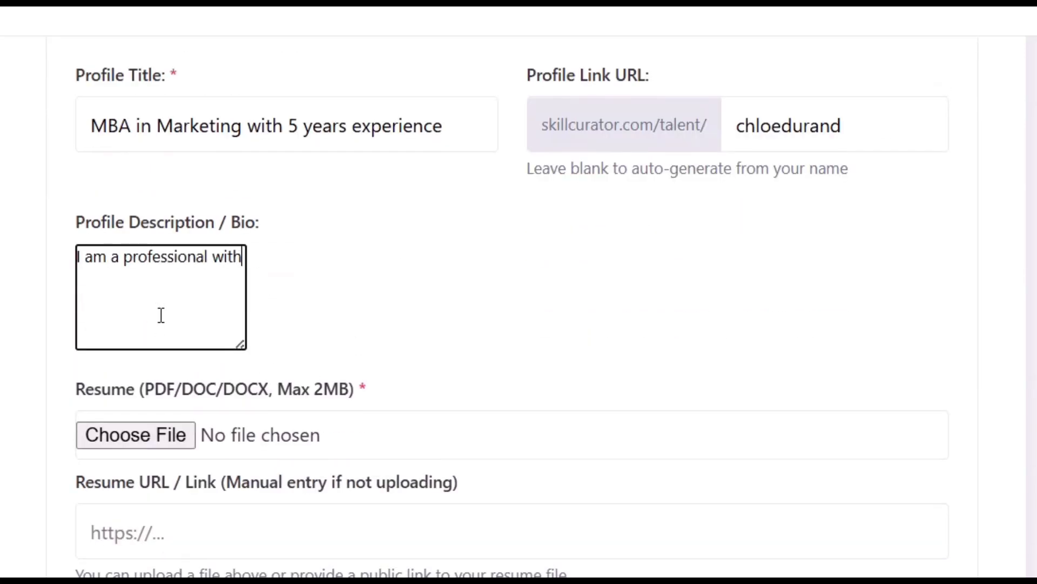
pyautogui.write(' MBA in marketing degree with')
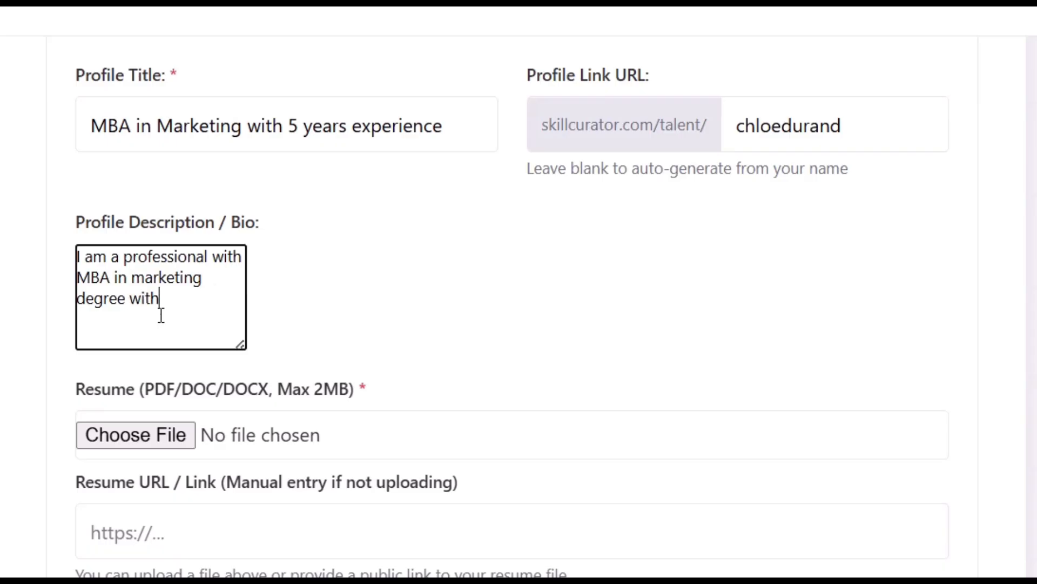
pyautogui.write(' 5 years of experience.')
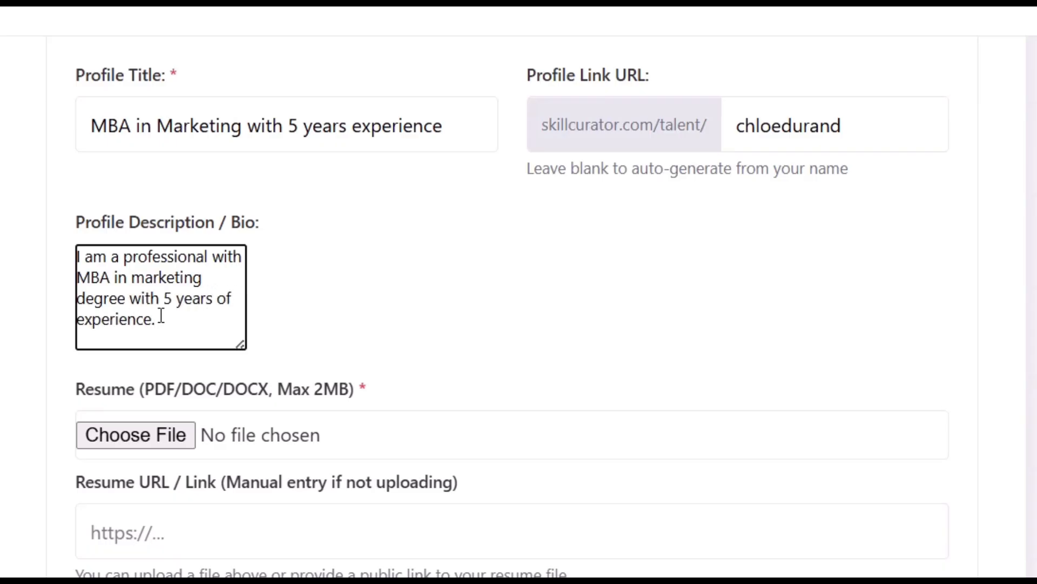
pyautogui.scroll(-3, 224, 317)
# Upload resume-sample2.pdf as the resume and acknowledge the upload alert.
pyautogui.click(155, 286)
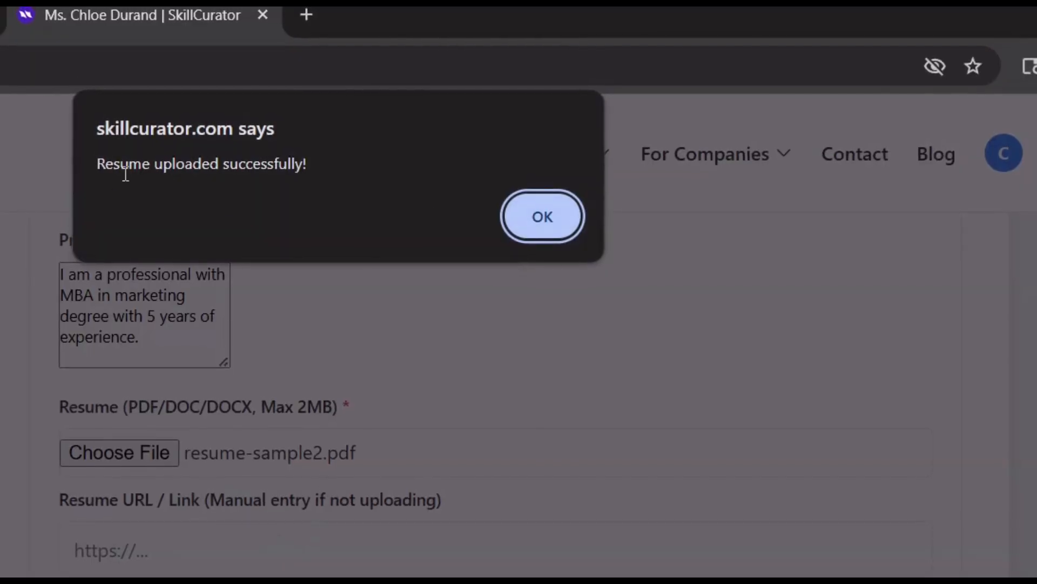
pyautogui.click(516, 215)
pyautogui.scroll(-4, 451, 270)
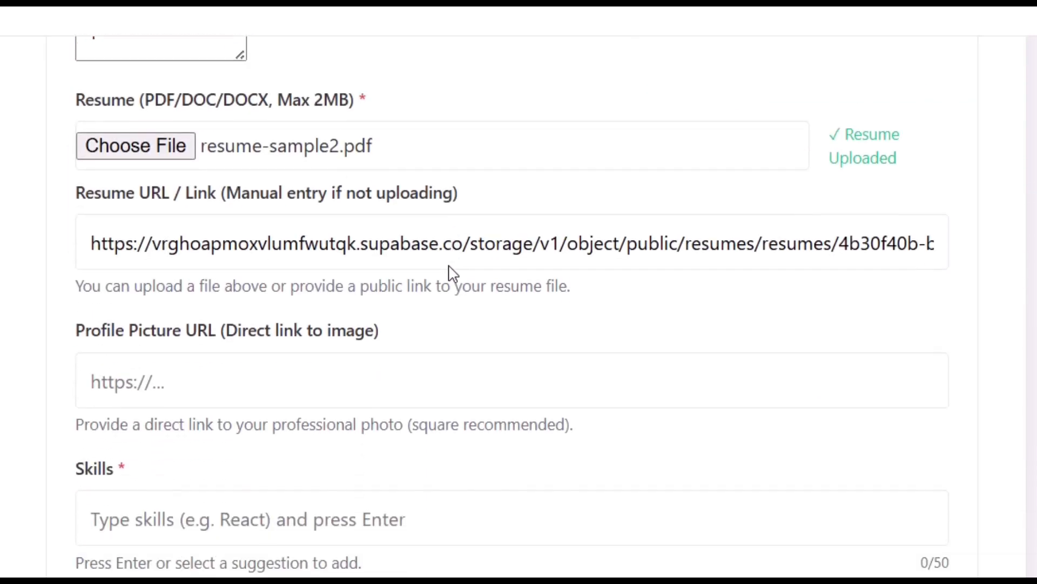
pyautogui.scroll(-1, 338, 299)
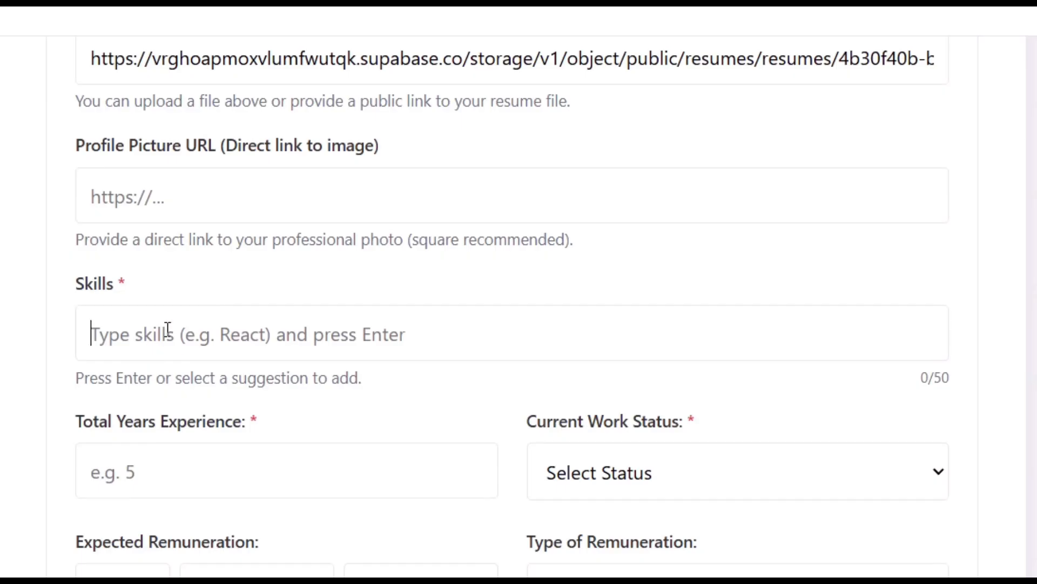
# Add 'marketing management' and 'Digital Marketing' as skill tags.
pyautogui.write('marketing')
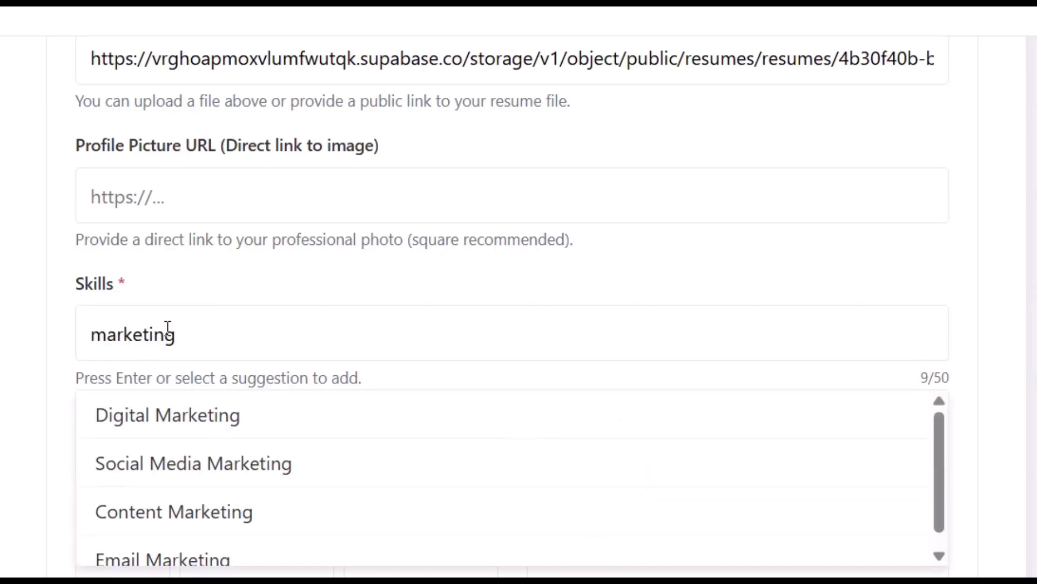
pyautogui.write(' management')
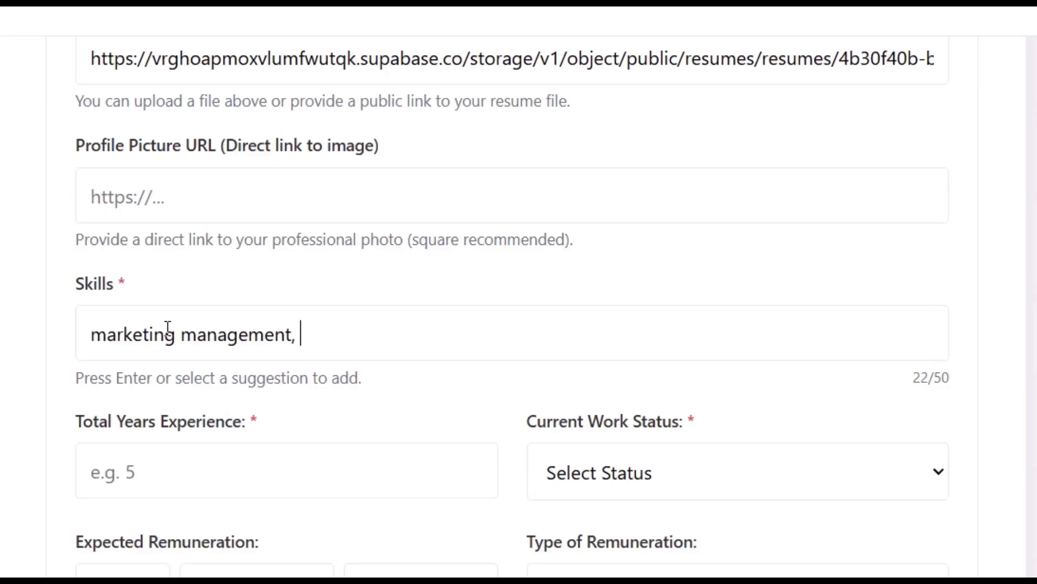
pyautogui.press('Return')
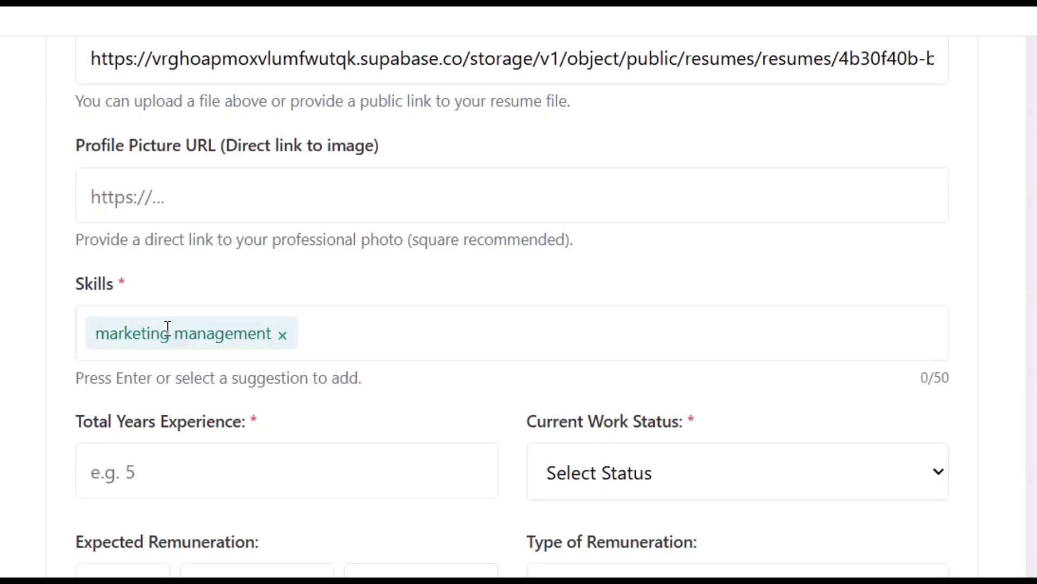
pyautogui.write('digi')
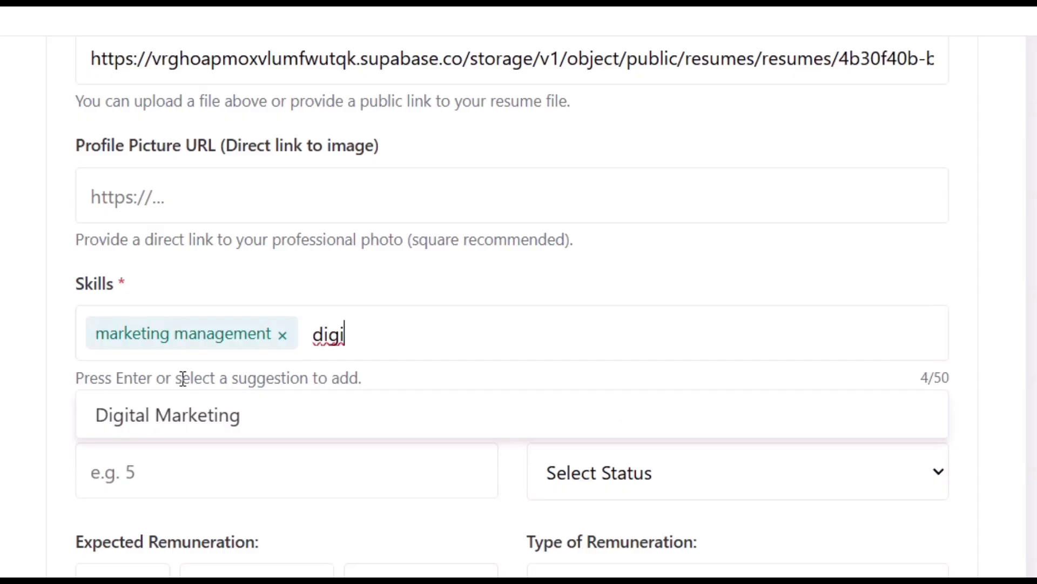
pyautogui.click(171, 412)
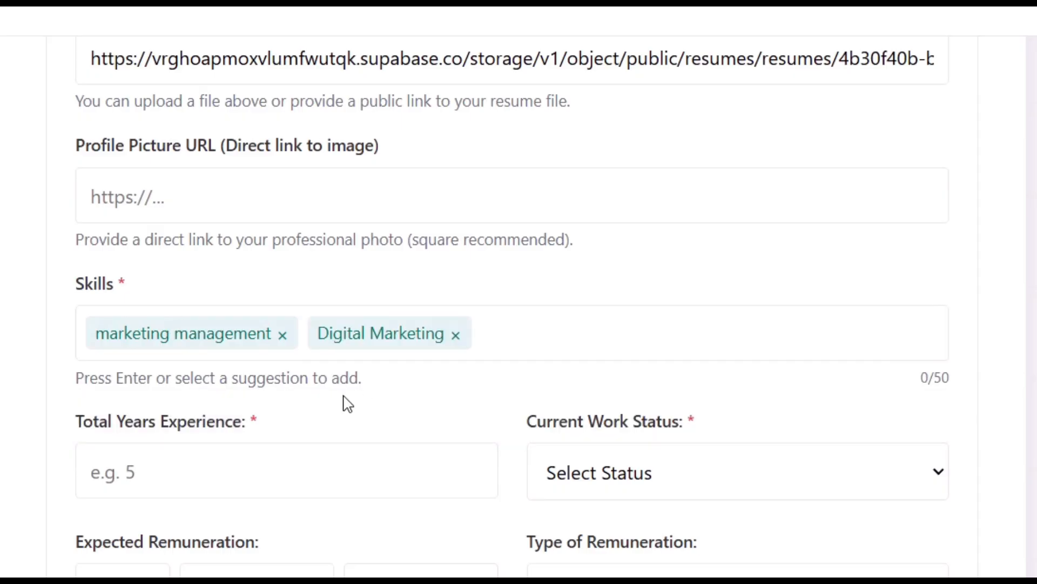
pyautogui.scroll(-1, 385, 384)
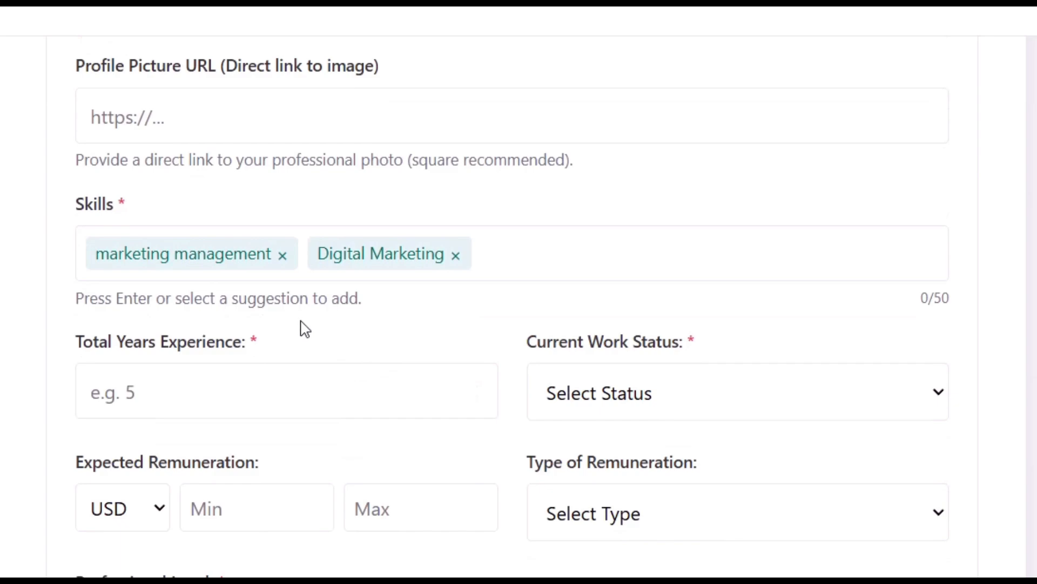
pyautogui.scroll(-1, 420, 321)
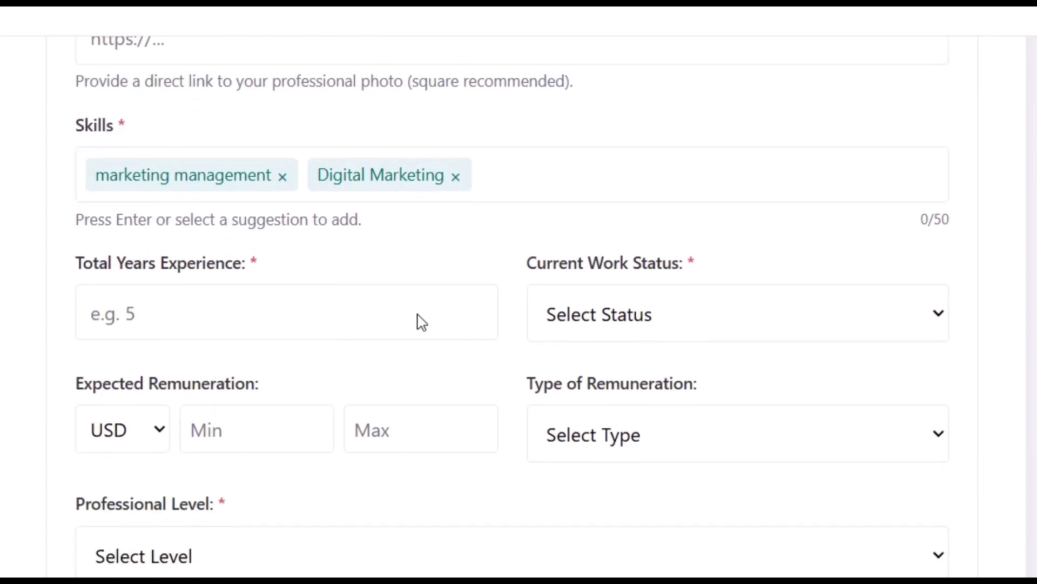
# Enter 5 years of total experience and set the work status to Student.
pyautogui.click(235, 325)
pyautogui.write('5')
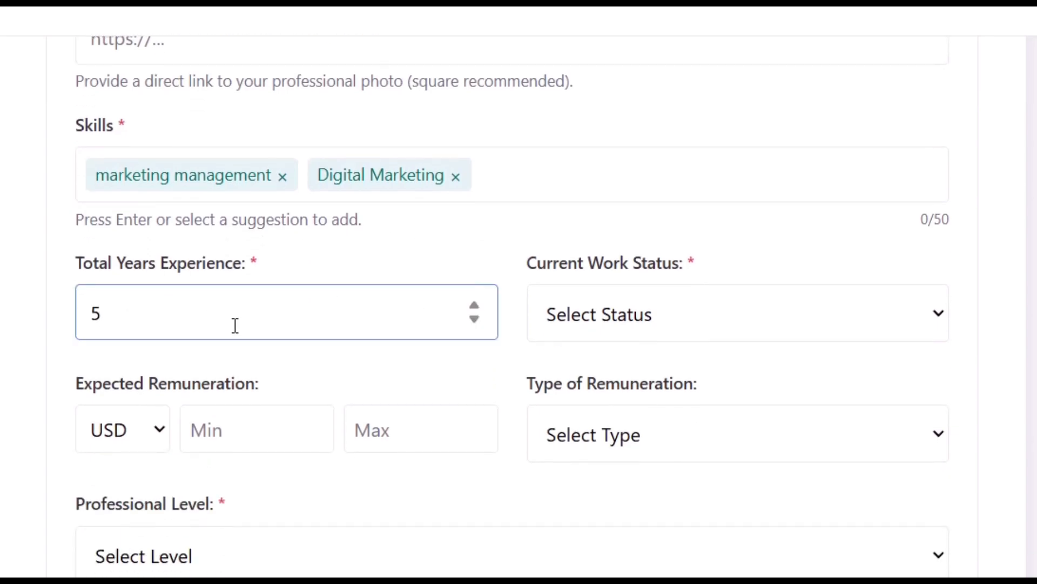
pyautogui.click(648, 315)
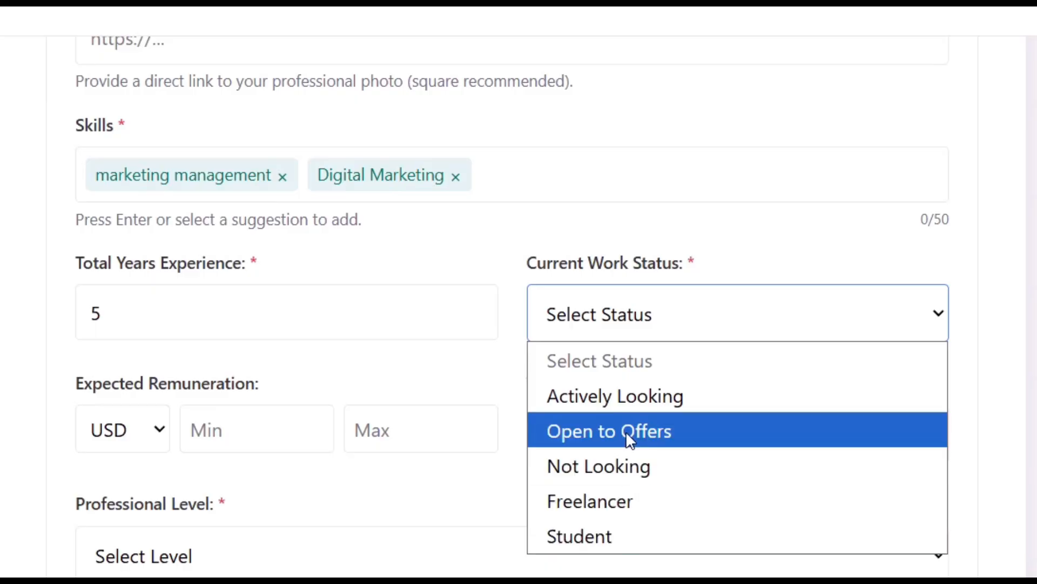
pyautogui.click(612, 527)
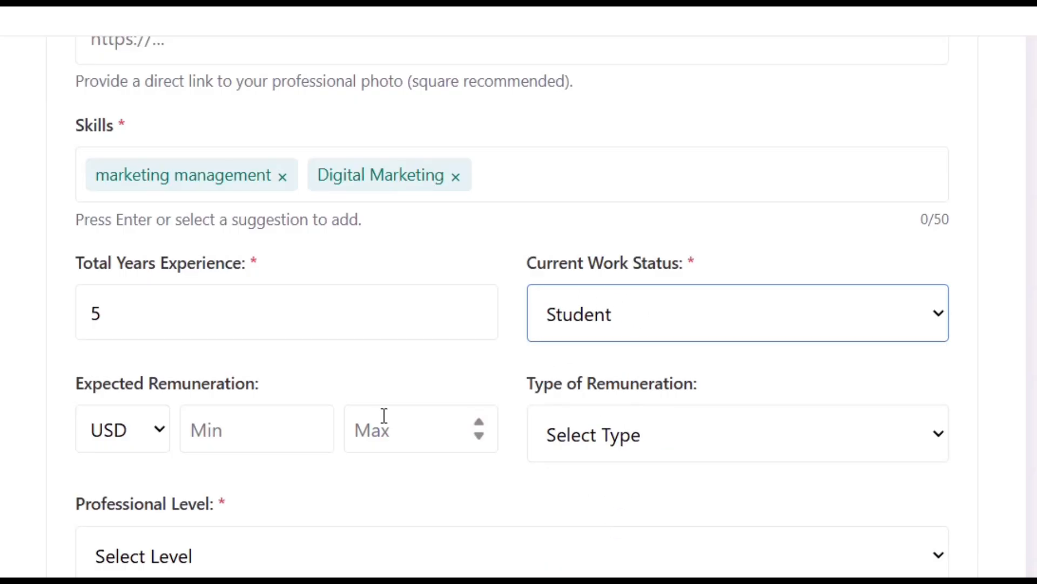
# Set the professional level to Entry Level, leaving the remuneration type unchosen.
pyautogui.scroll(-3, 384, 416)
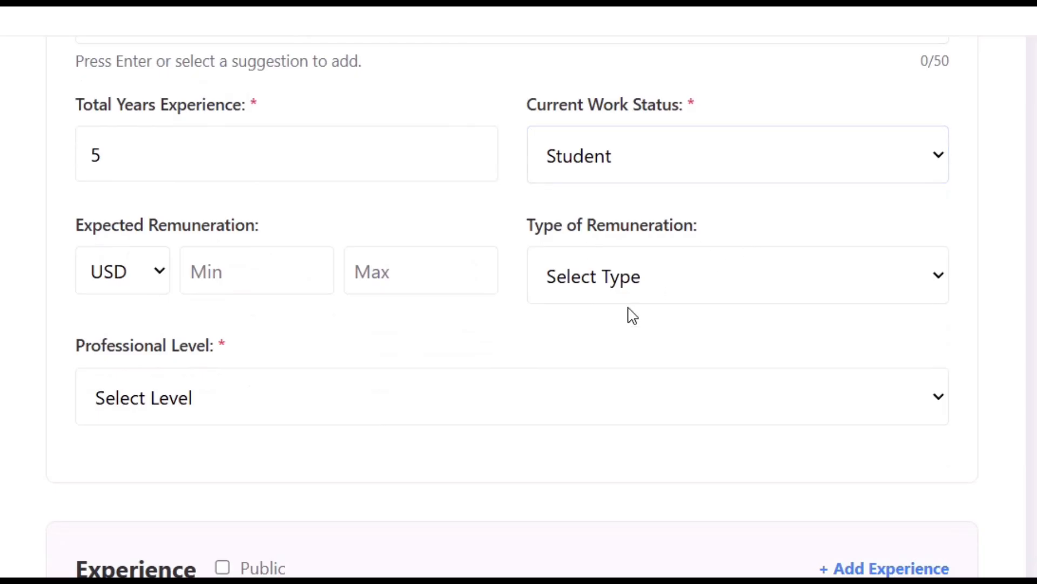
pyautogui.click(645, 272)
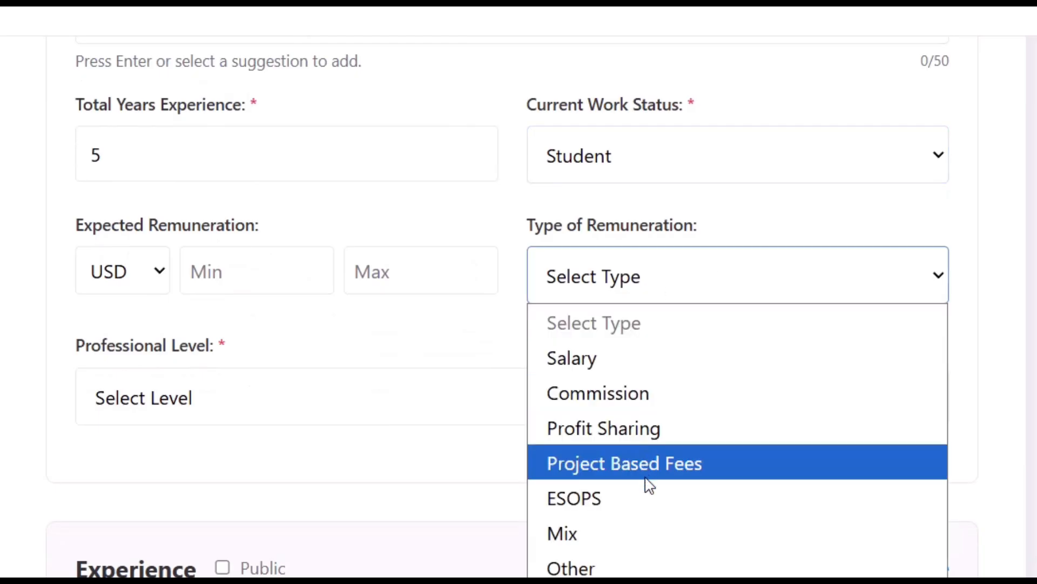
pyautogui.click(449, 293)
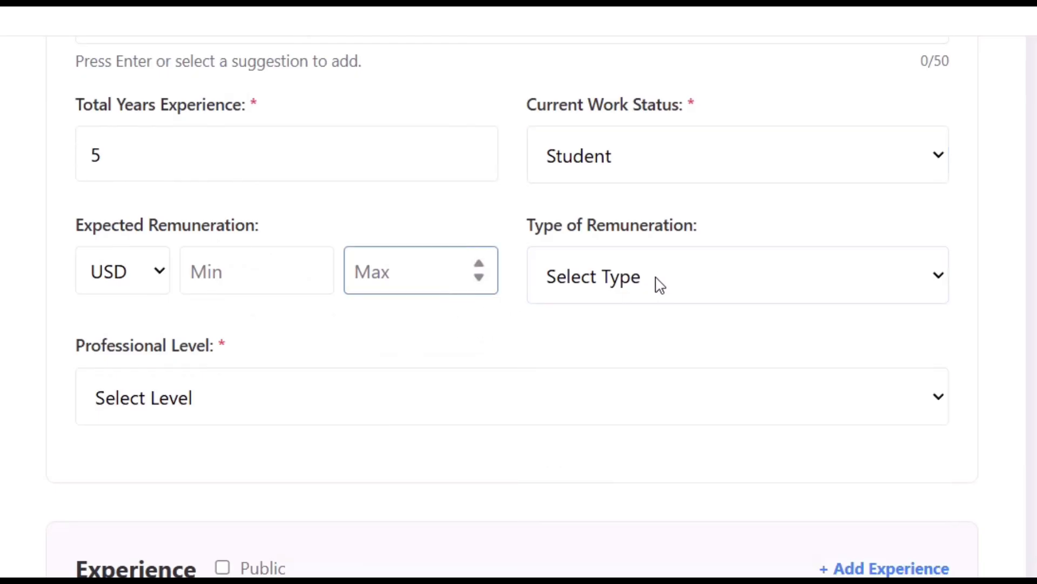
pyautogui.click(196, 413)
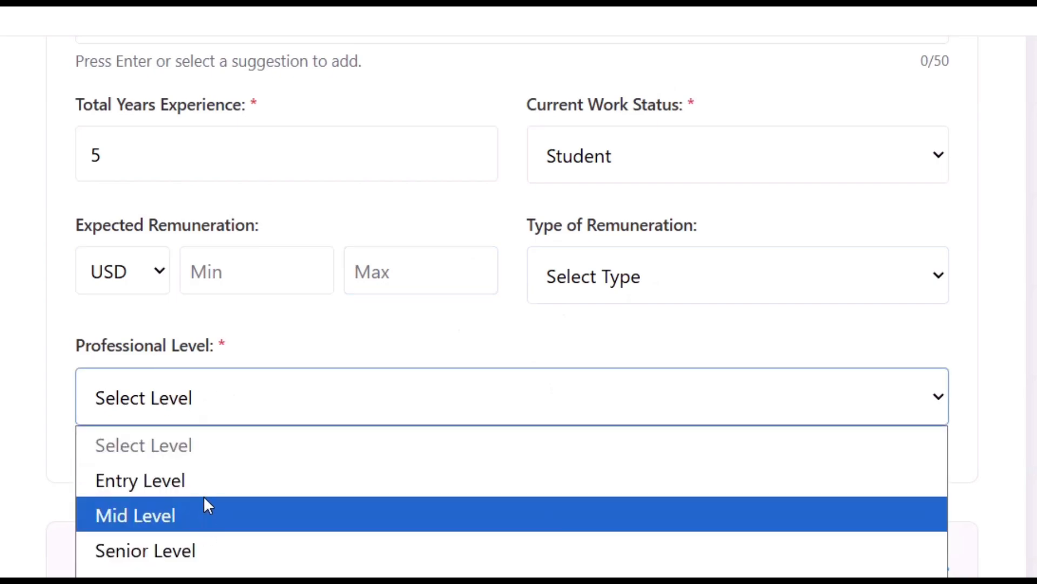
pyautogui.click(205, 479)
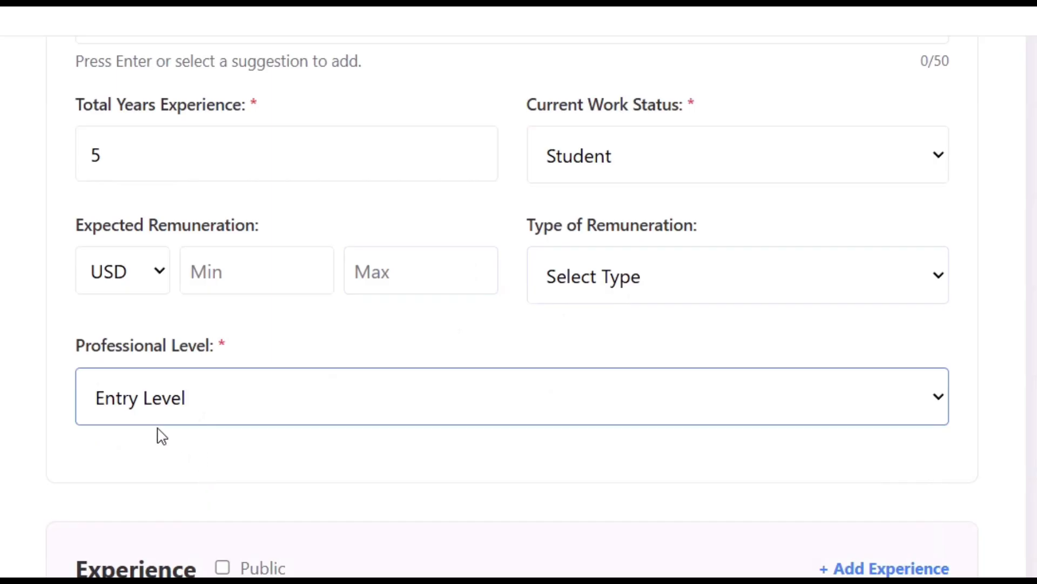
pyautogui.scroll(-3, 297, 422)
pyautogui.scroll(-3, 299, 427)
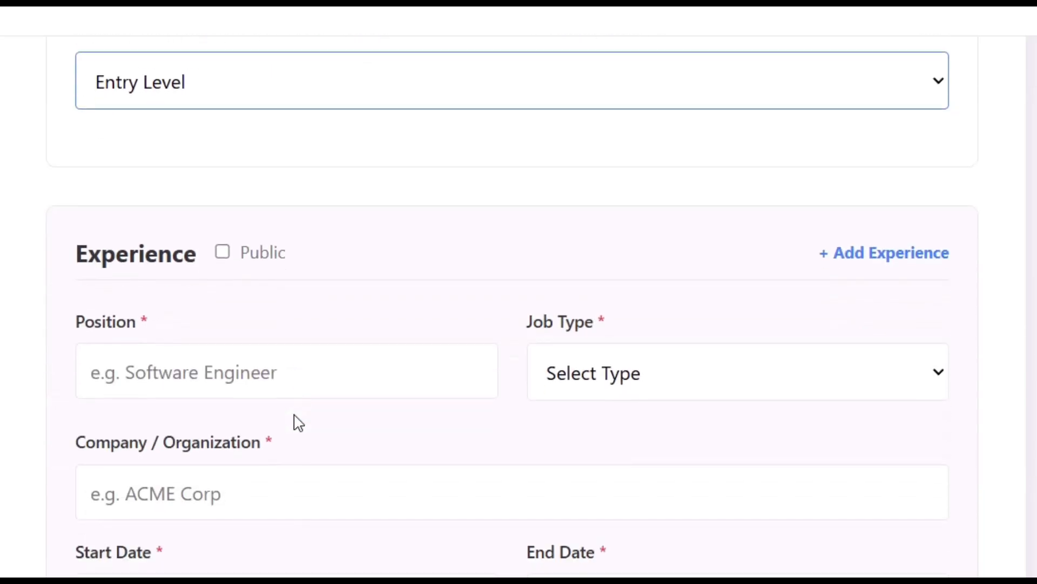
# Add an Intern position of job type Contract at Acme Corp.
pyautogui.scroll(-1, 389, 277)
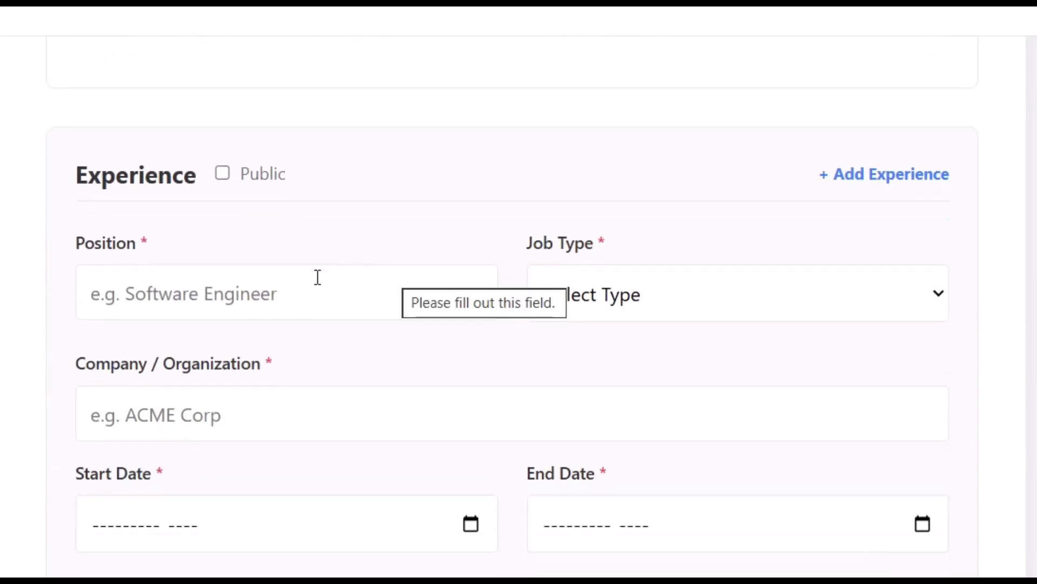
pyautogui.click(178, 302)
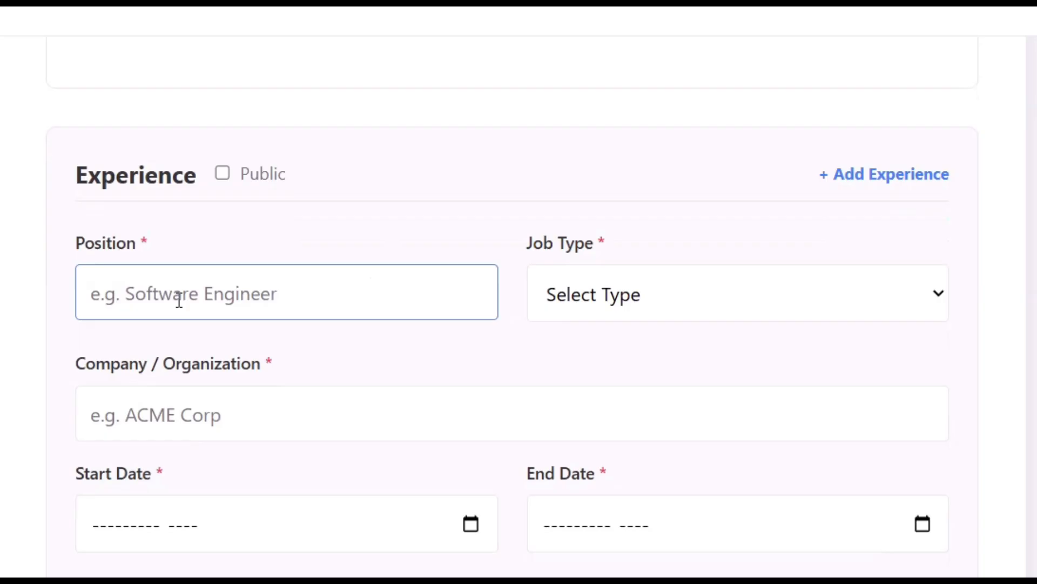
pyautogui.write('Intern')
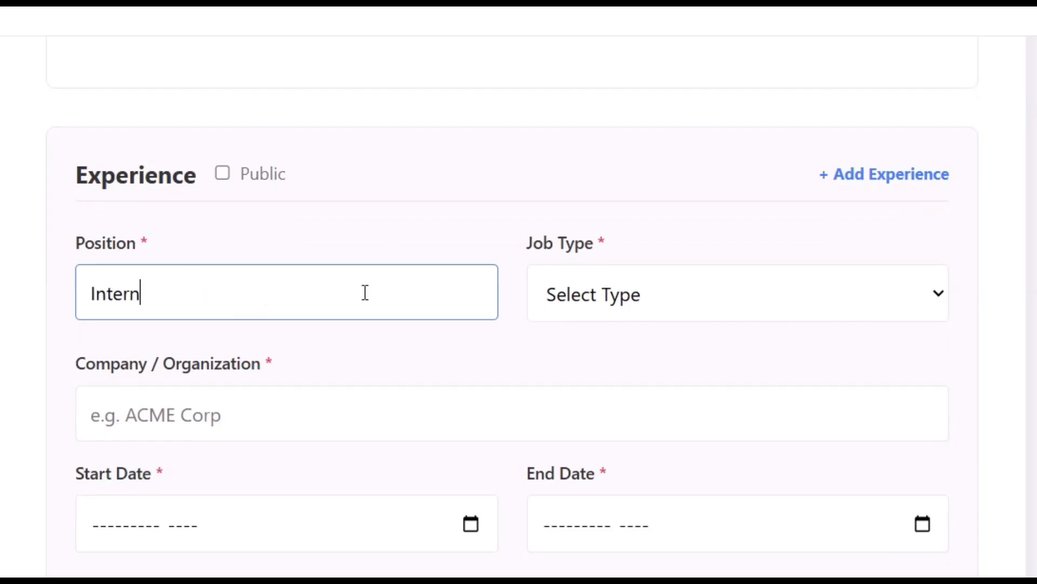
pyautogui.click(607, 292)
pyautogui.click(632, 445)
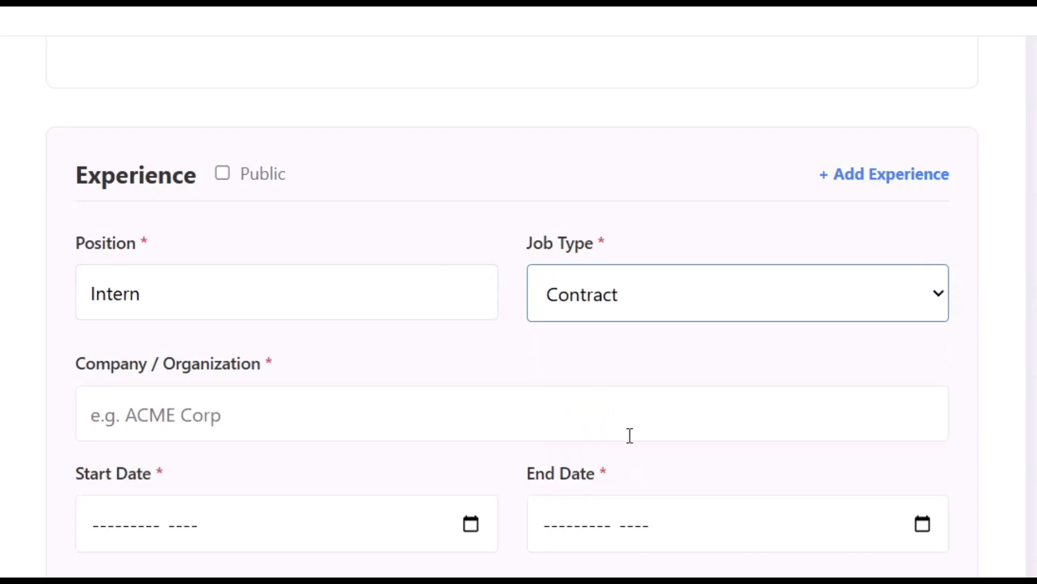
pyautogui.click(373, 412)
pyautogui.write('Acme Corpo')
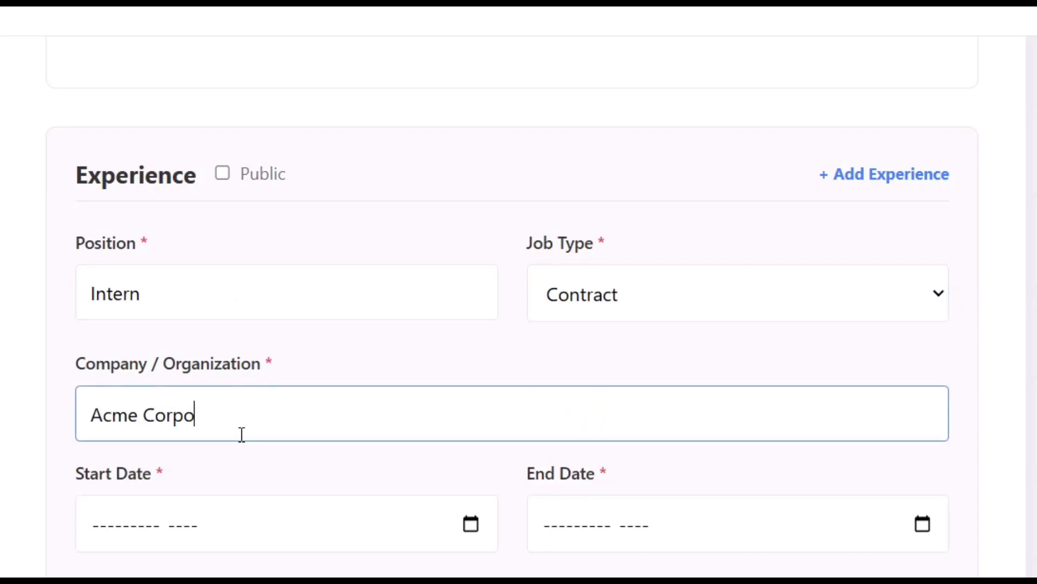
pyautogui.press('BackSpace')
pyautogui.scroll(-3, 28, 475)
# Set the experience dates from February 2023 to February 2024.
pyautogui.click(157, 365)
pyautogui.scroll(2, 194, 442)
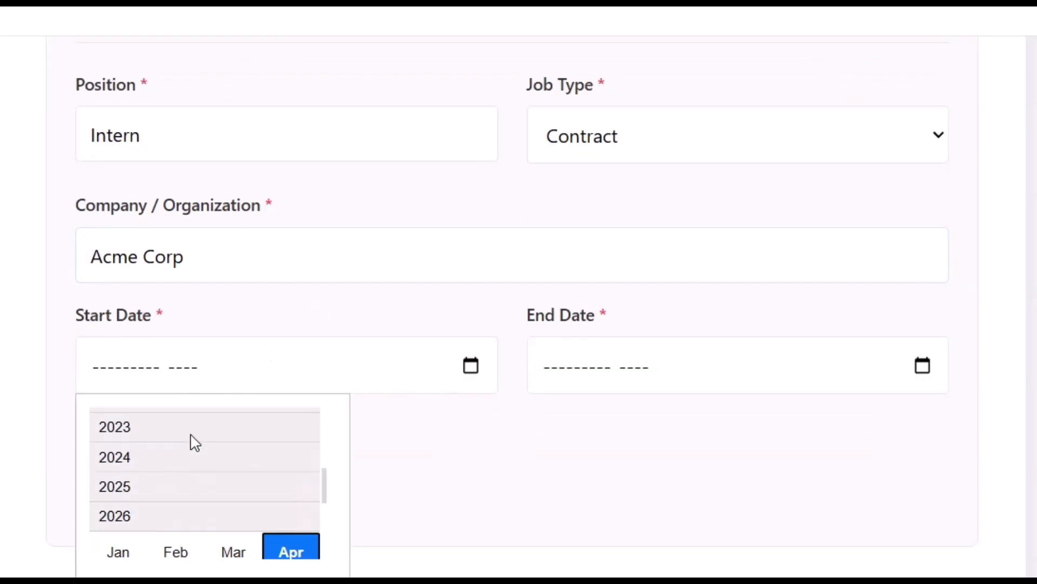
pyautogui.click(194, 442)
pyautogui.click(173, 455)
pyautogui.click(889, 379)
pyautogui.scroll(2, 651, 440)
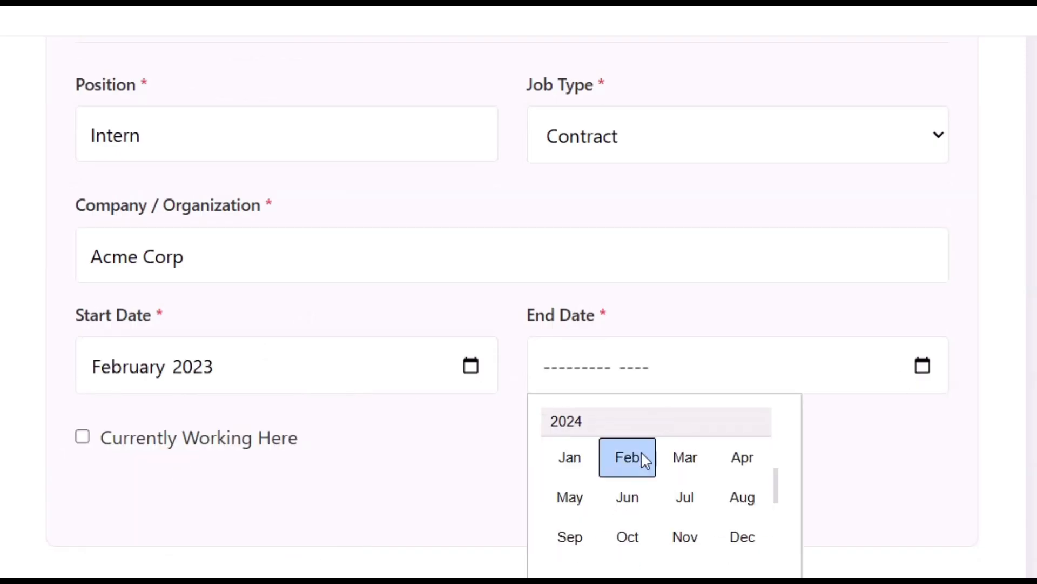
pyautogui.click(643, 458)
pyautogui.scroll(-8, 623, 440)
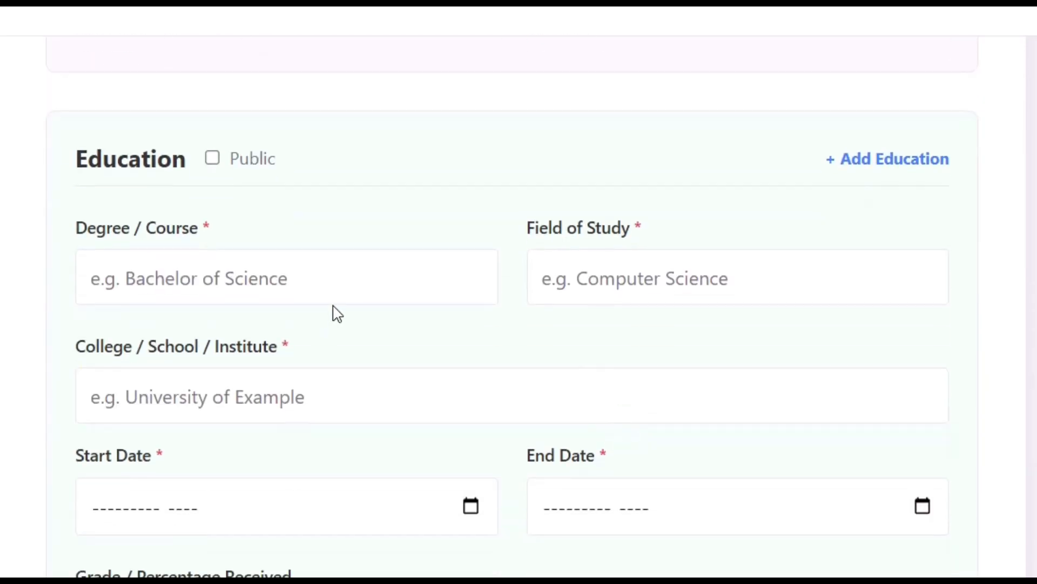
# Enter degree MBA, field Marketing Management, at College of Management.
pyautogui.click(337, 289)
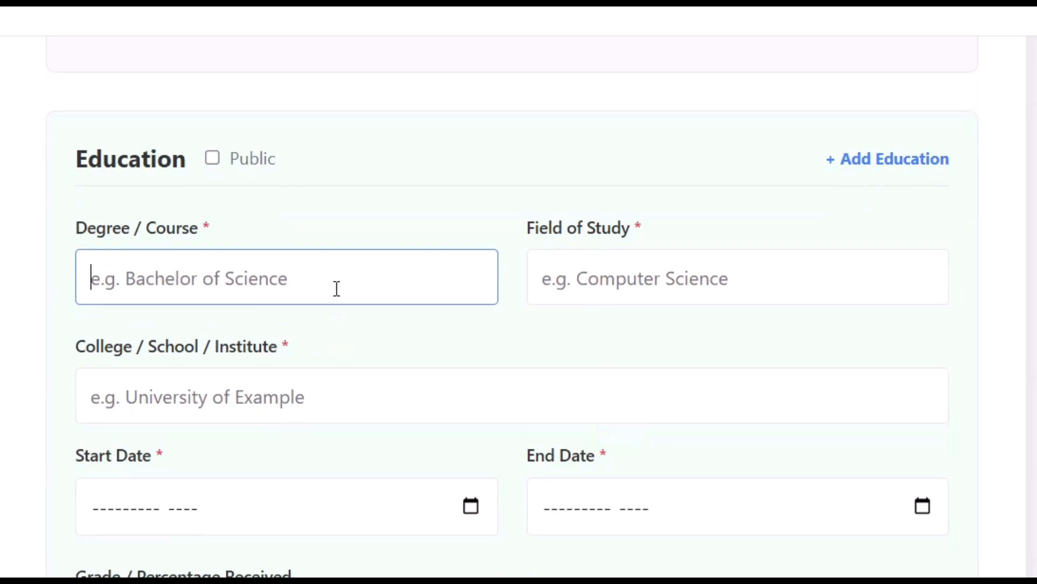
pyautogui.write('MBA')
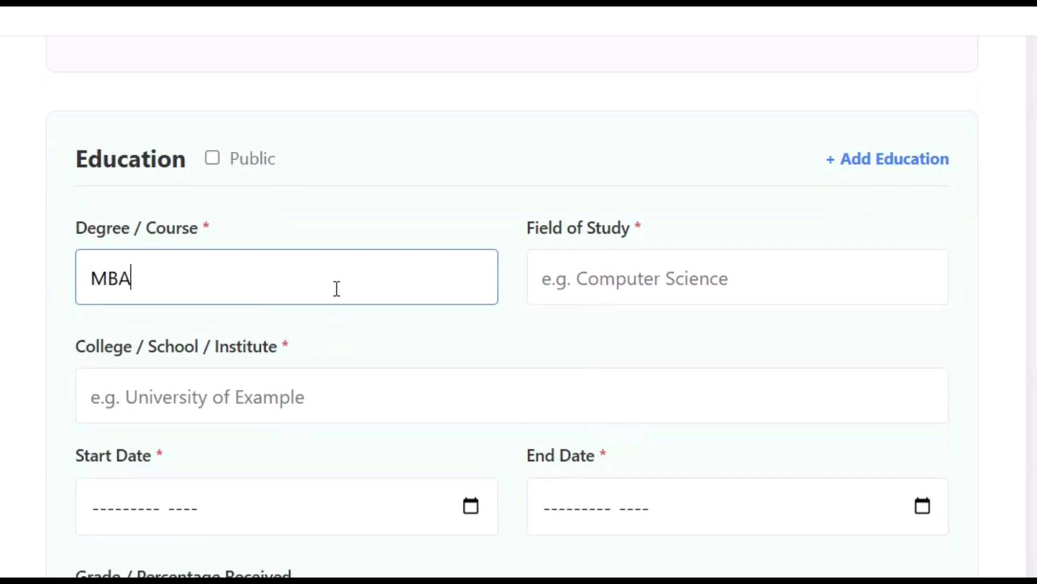
pyautogui.press('Tab')
pyautogui.write('Marketing Management')
pyautogui.scroll(-1, 336, 287)
pyautogui.click(343, 338)
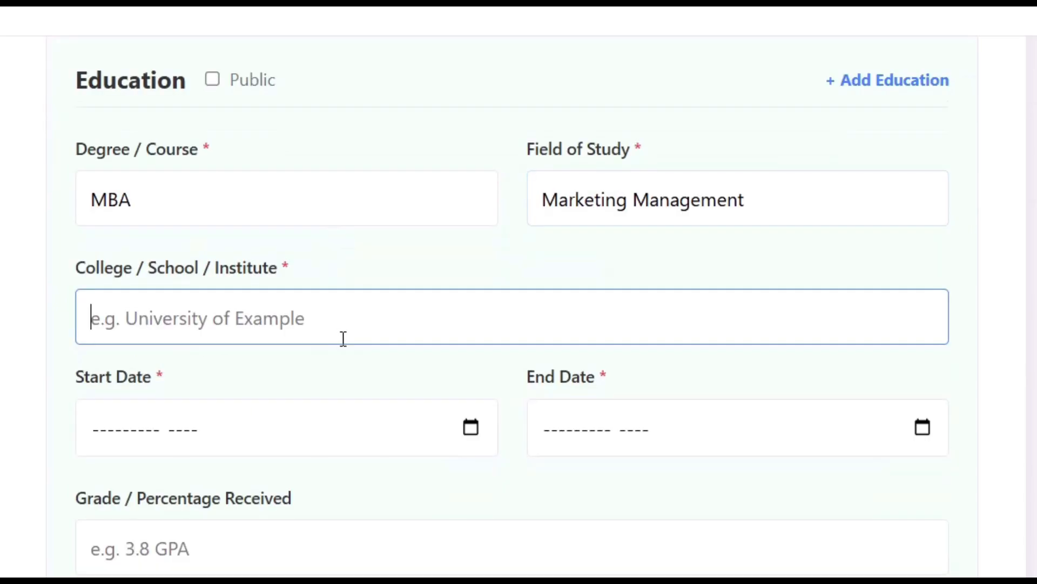
pyautogui.write('College of Management')
# Set education dates January 2022 to January 2024 and grade '89 Percentage'.
pyautogui.click(474, 430)
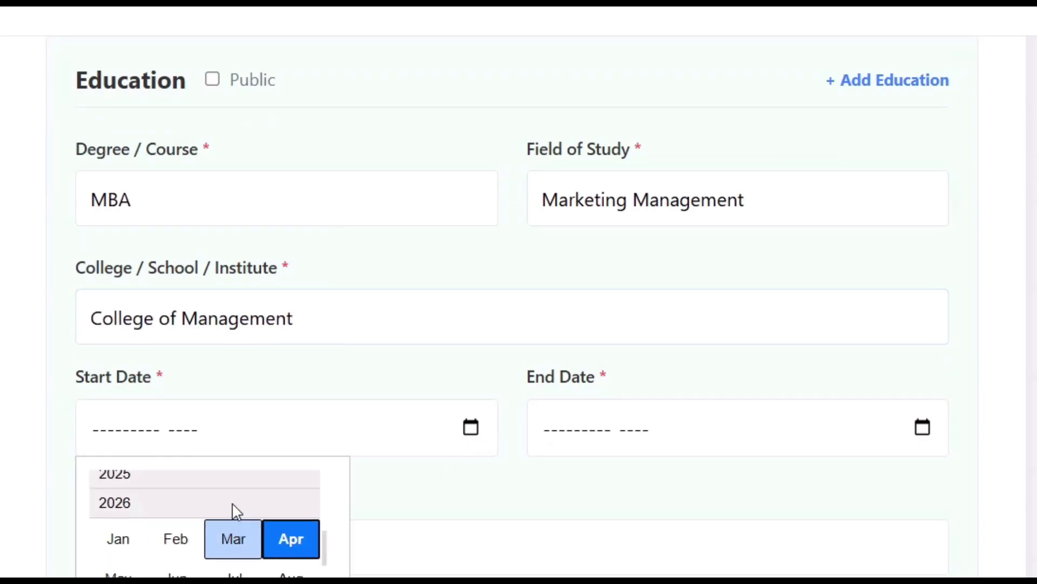
pyautogui.scroll(3, 223, 512)
pyautogui.click(153, 517)
pyautogui.click(923, 427)
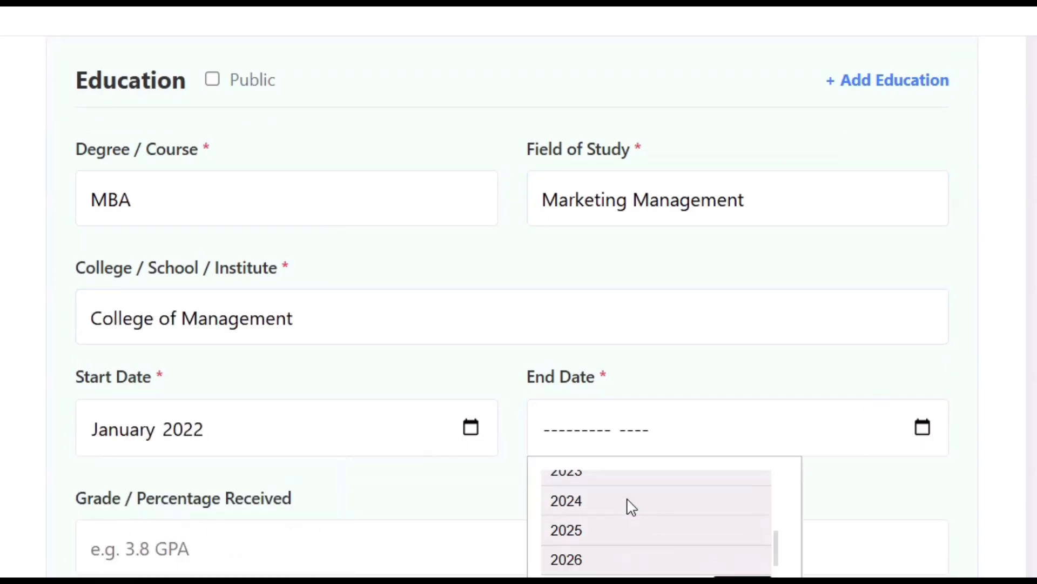
pyautogui.click(614, 524)
pyautogui.scroll(-1, 481, 524)
pyautogui.click(472, 474)
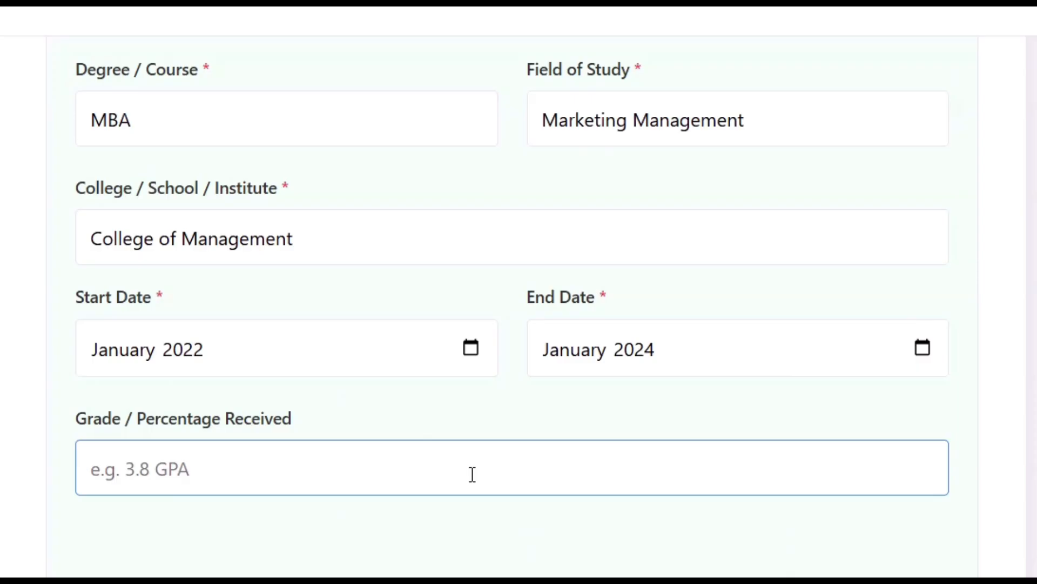
pyautogui.write('89 Percentage')
# Tick the Education section's Public checkbox.
pyautogui.scroll(-6, 391, 537)
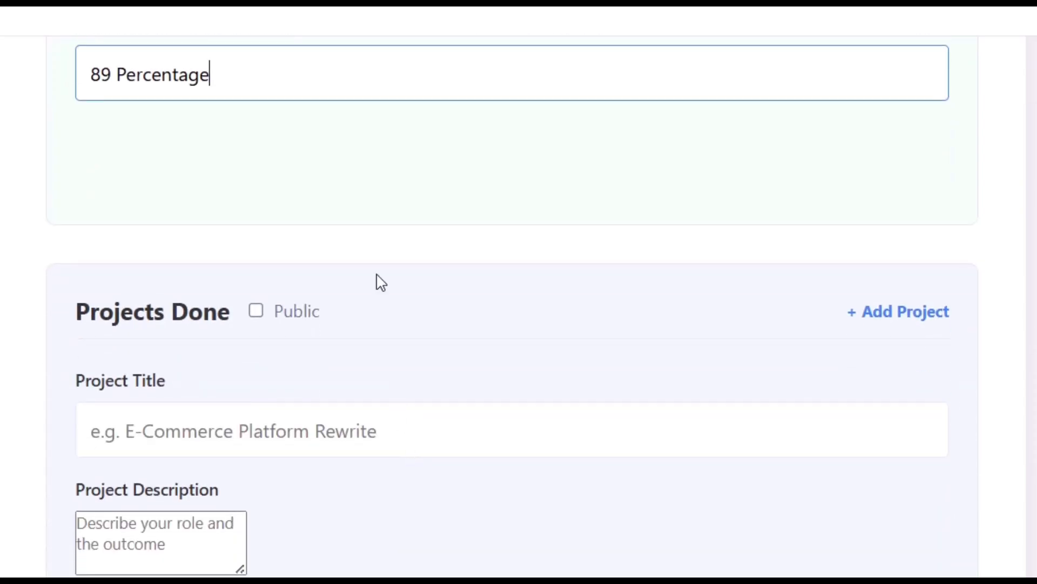
pyautogui.scroll(-1, 381, 282)
pyautogui.scroll(-5, 822, 294)
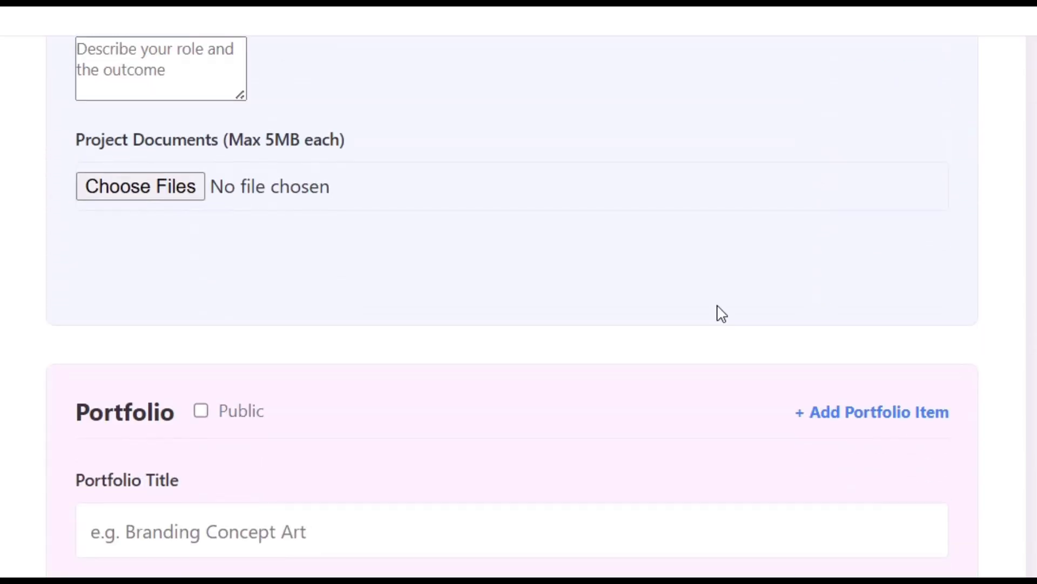
pyautogui.scroll(-6, 417, 470)
pyautogui.scroll(3, 366, 424)
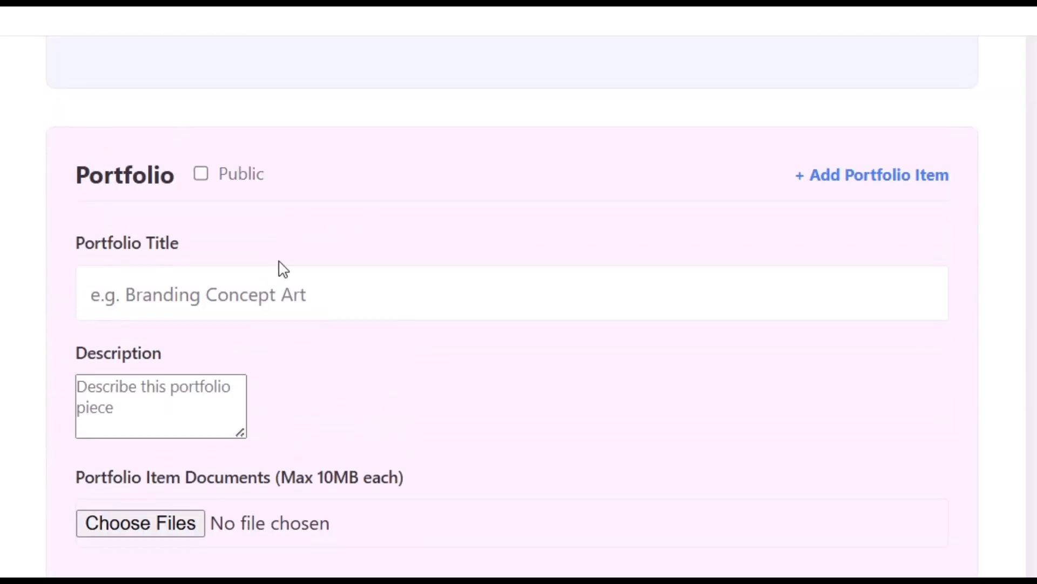
pyautogui.scroll(-1, 535, 446)
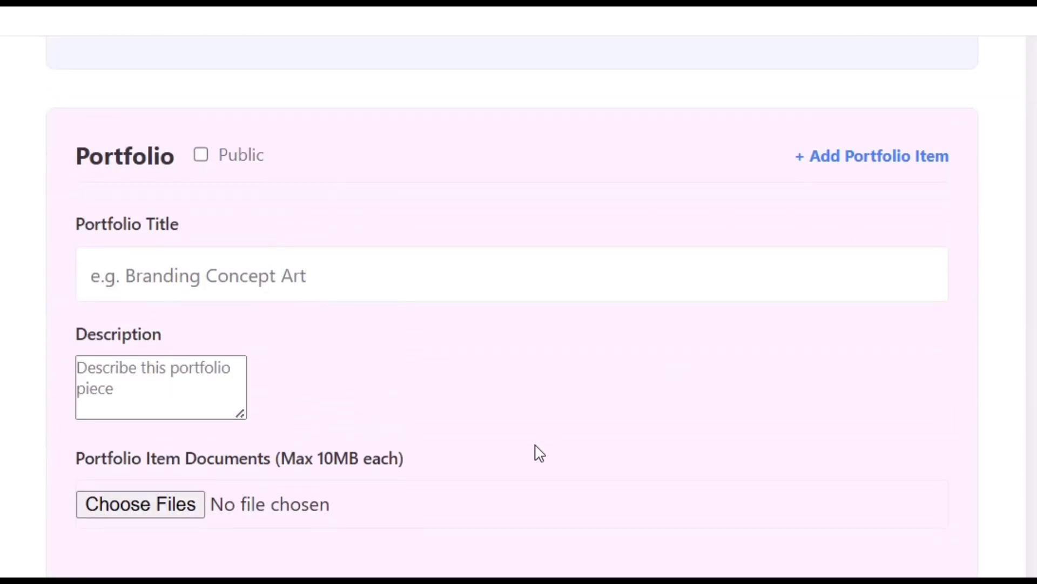
pyautogui.scroll(10, 536, 452)
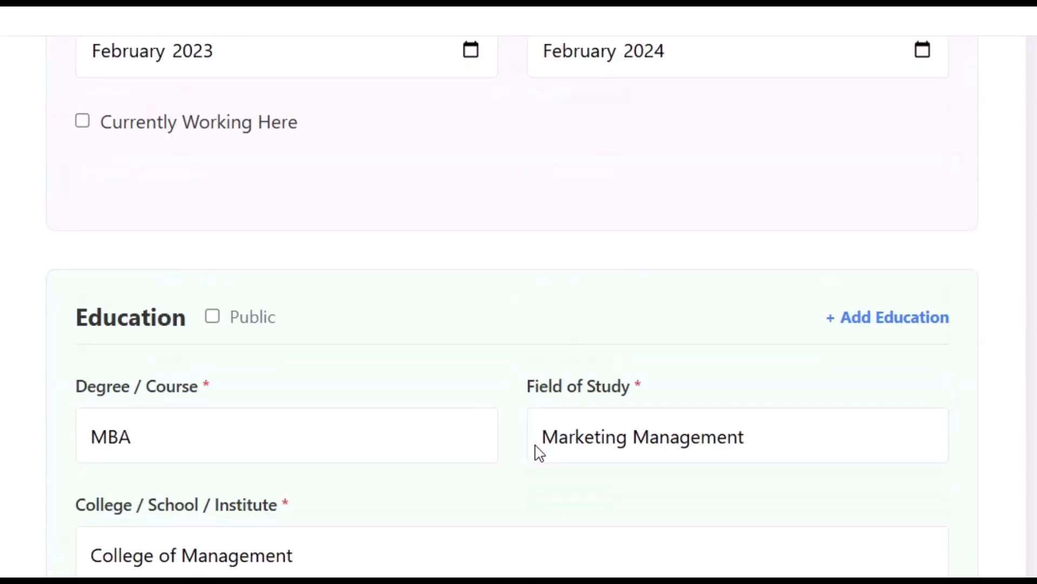
pyautogui.click(213, 317)
pyautogui.scroll(-15, 419, 425)
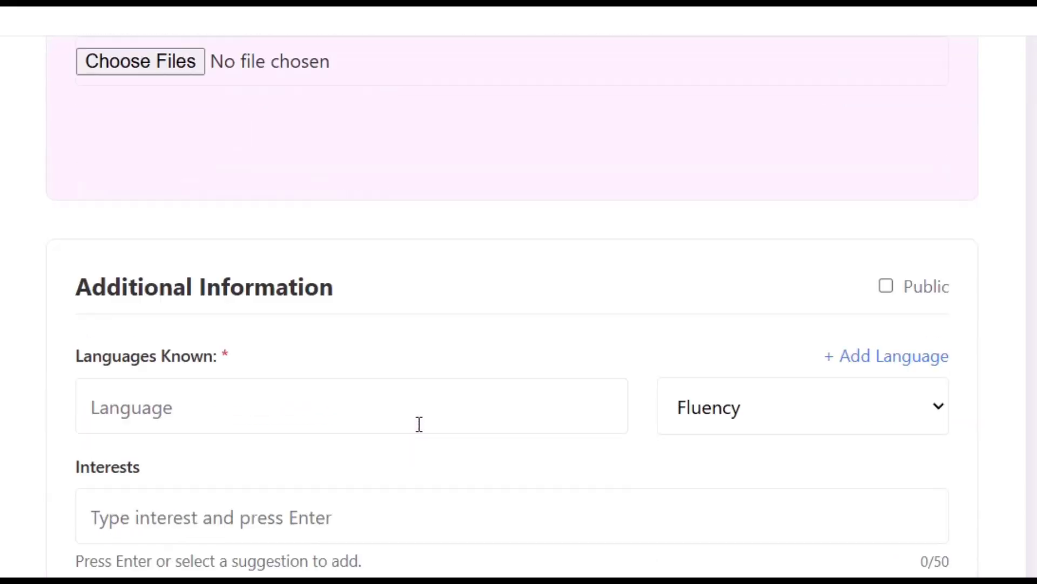
pyautogui.scroll(-3, 420, 424)
# Add English as a language at Conversational fluency.
pyautogui.click(194, 245)
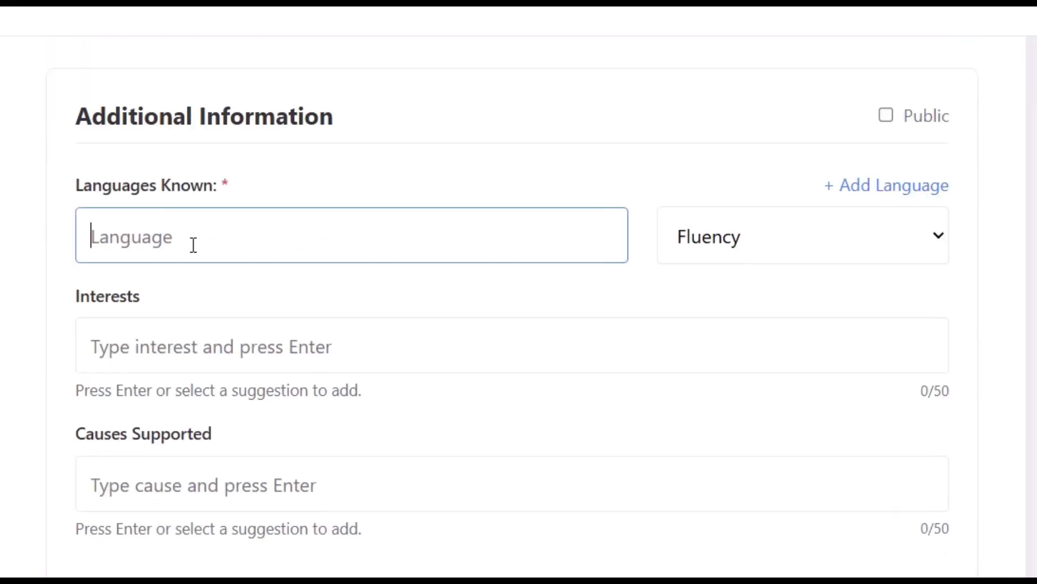
pyautogui.write('English')
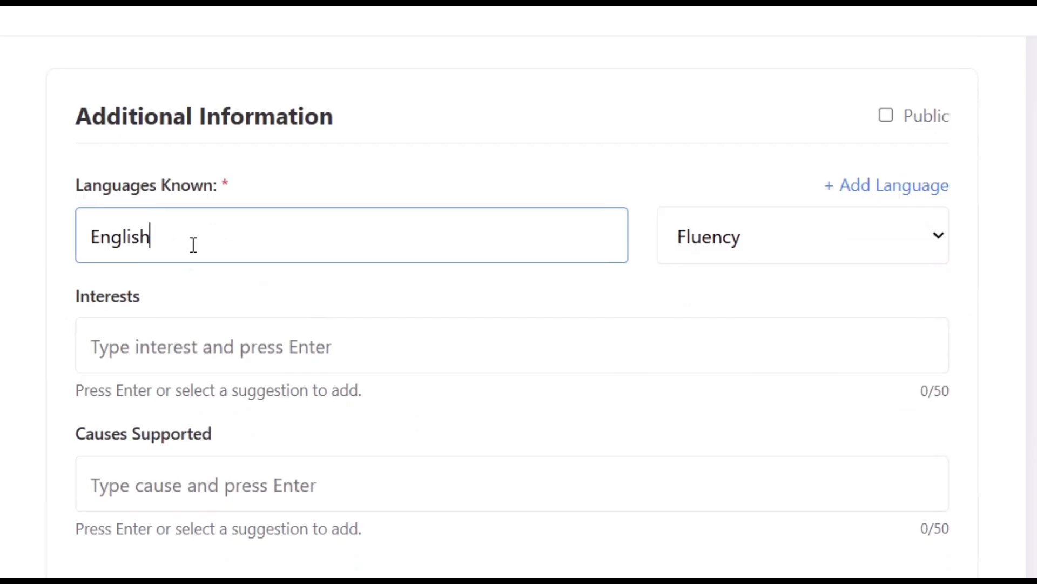
pyautogui.click(771, 236)
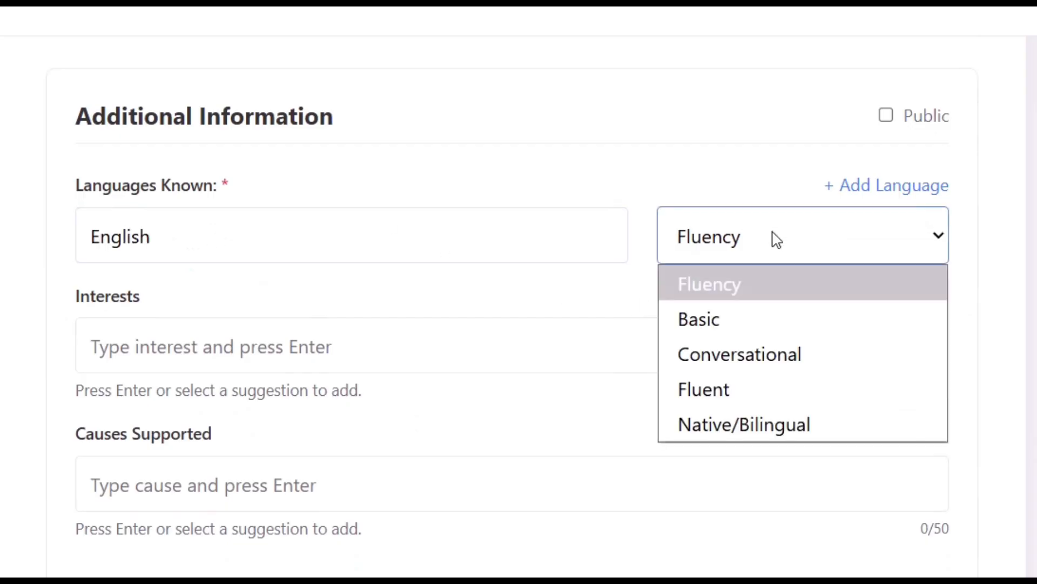
pyautogui.click(761, 355)
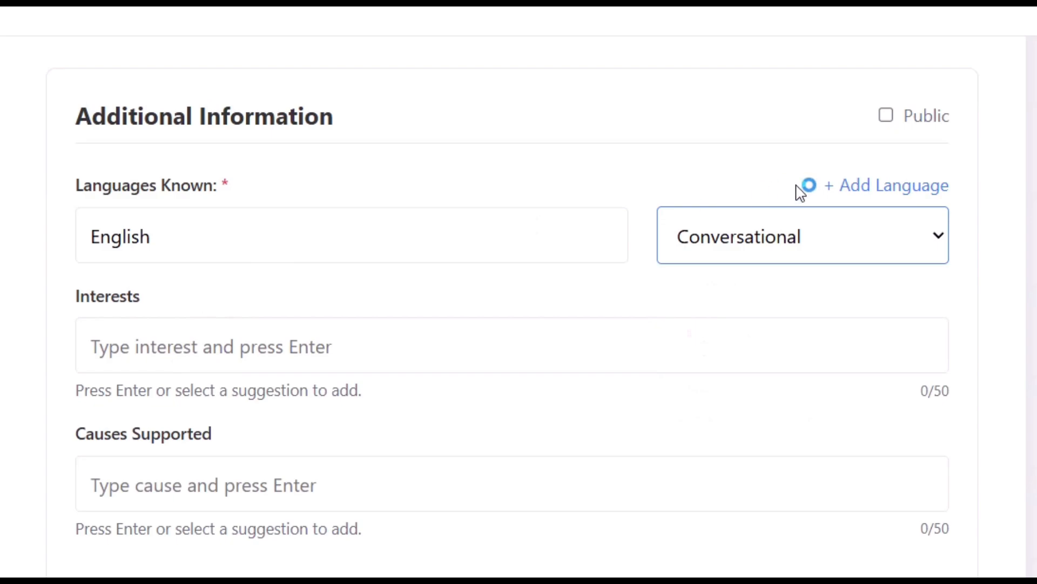
# Add a second language entry, Spanish, at Basic fluency.
pyautogui.click(854, 192)
pyautogui.click(253, 311)
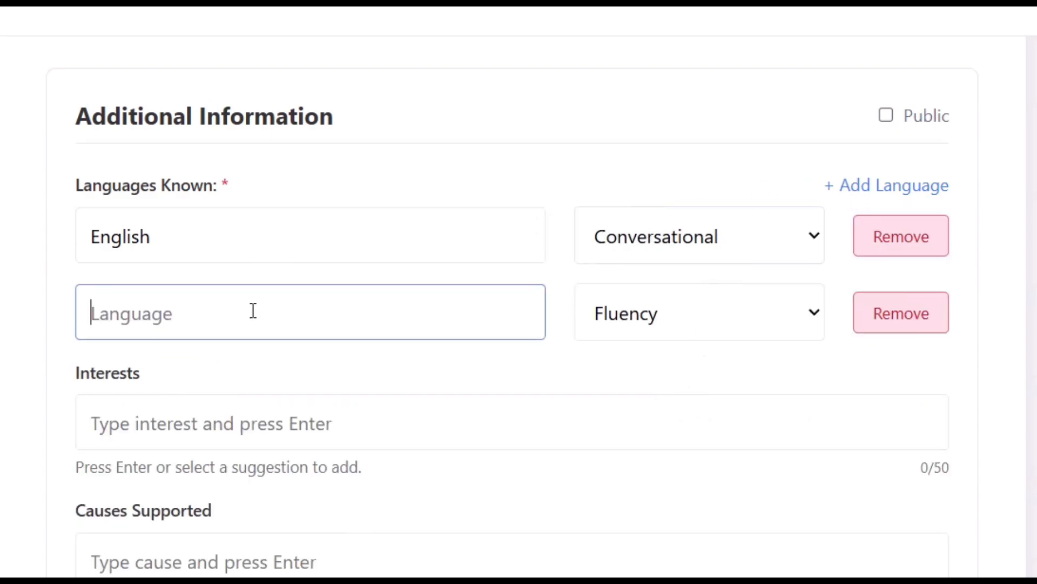
pyautogui.write('Spanish')
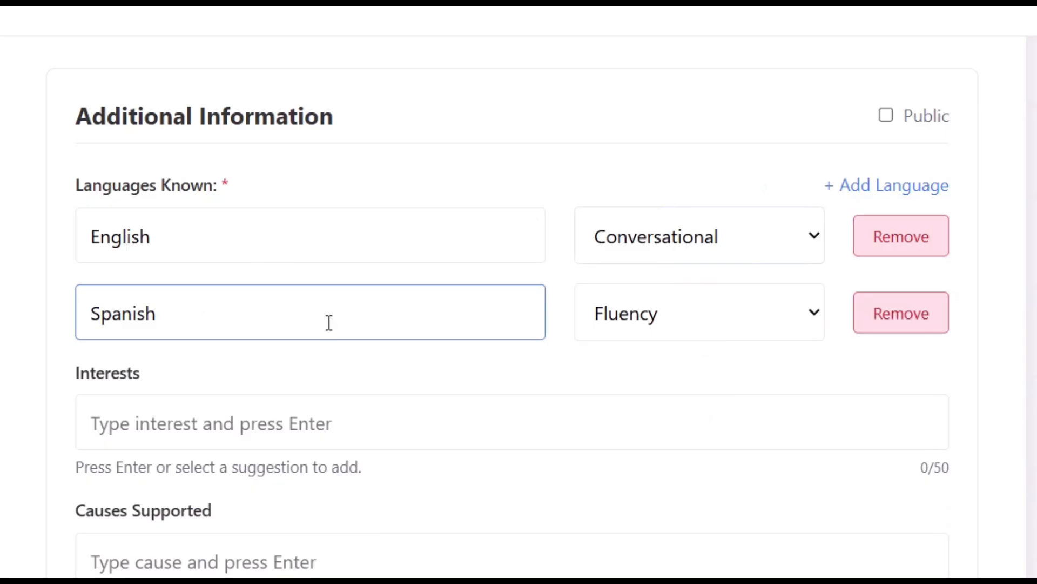
pyautogui.click(683, 327)
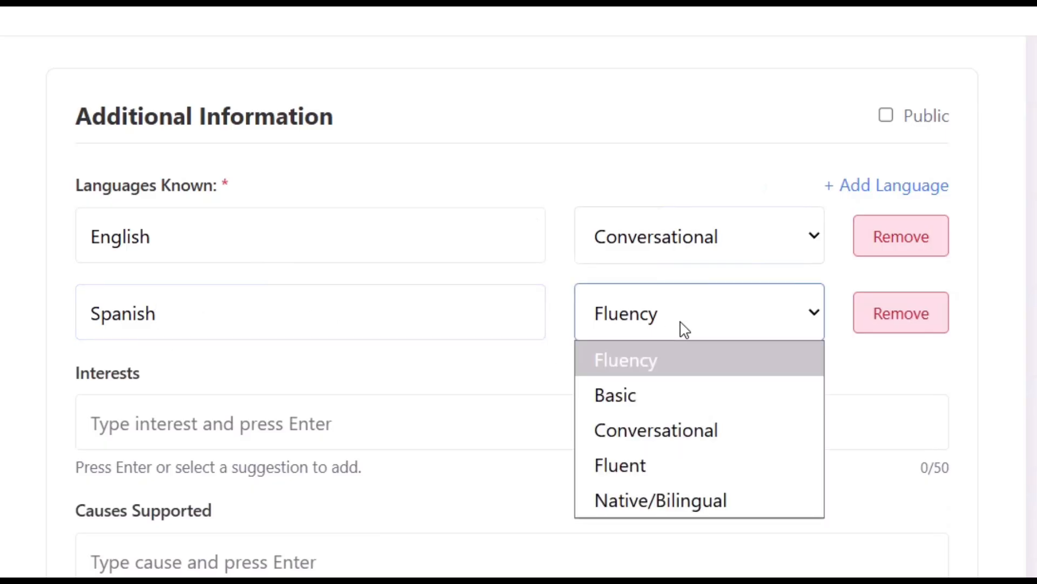
pyautogui.click(687, 409)
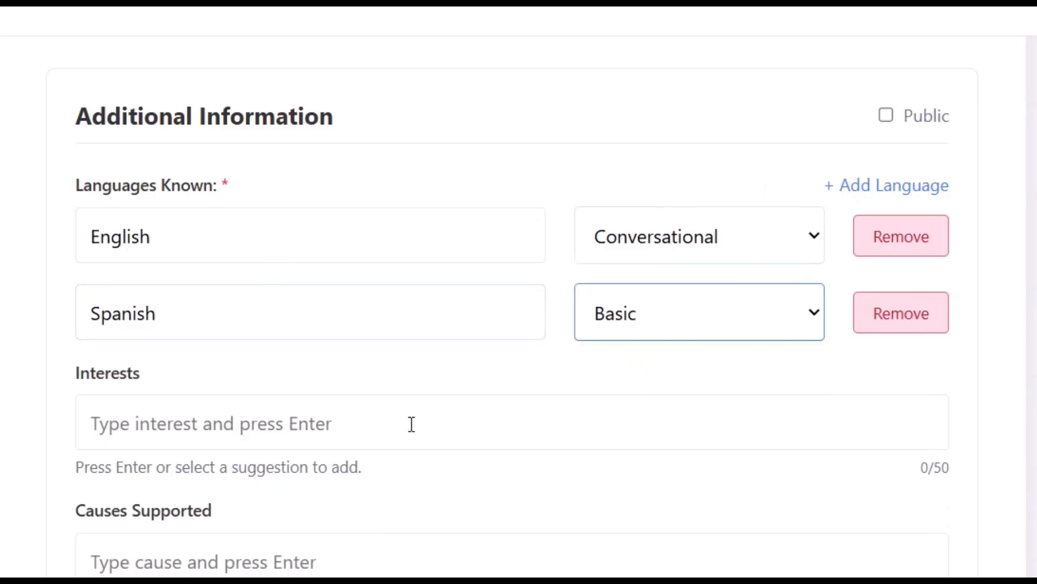
# Add dance and sports as interest tags.
pyautogui.click(378, 423)
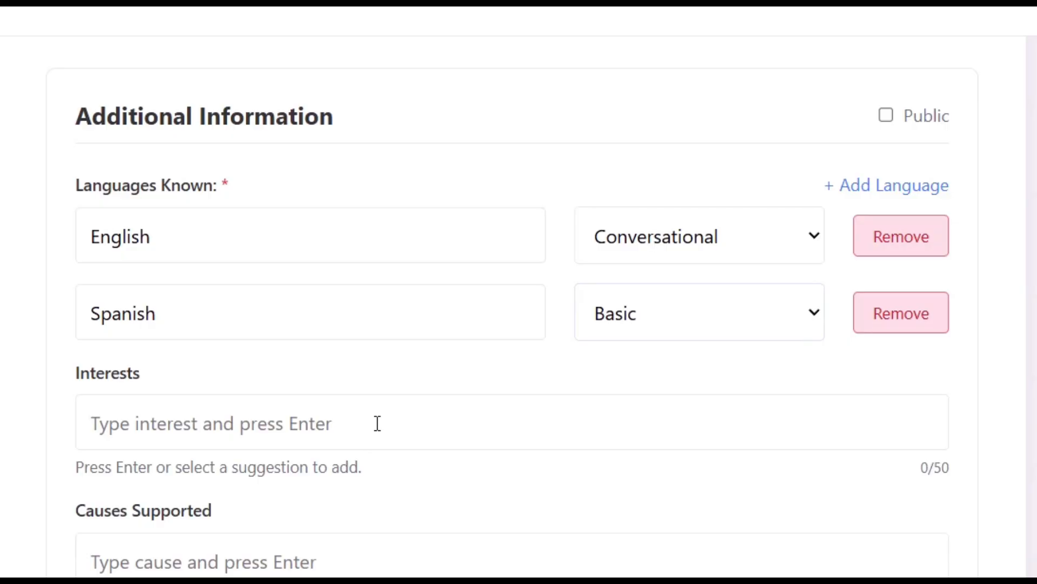
pyautogui.write('dance')
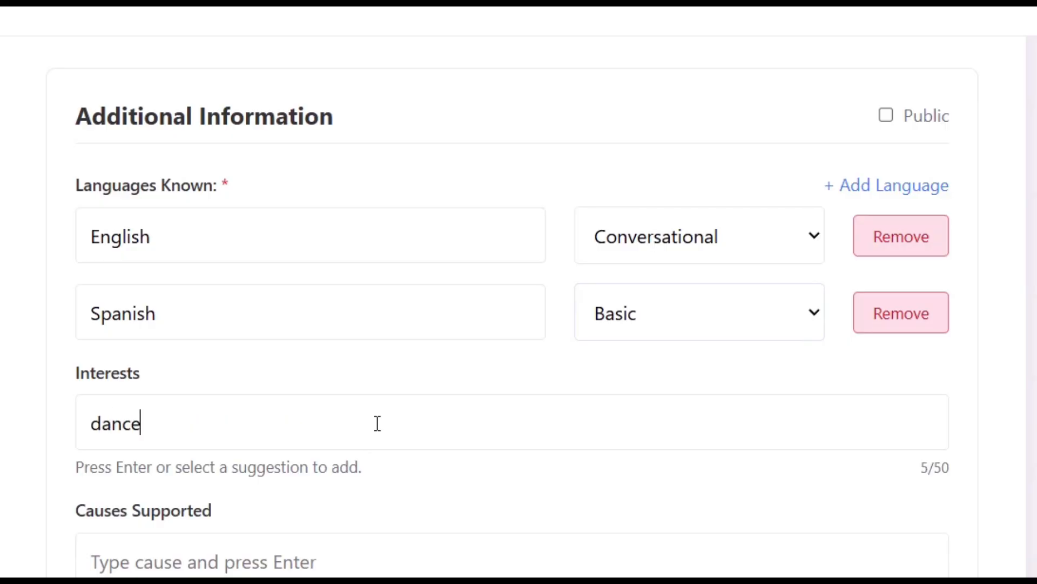
pyautogui.press('Return')
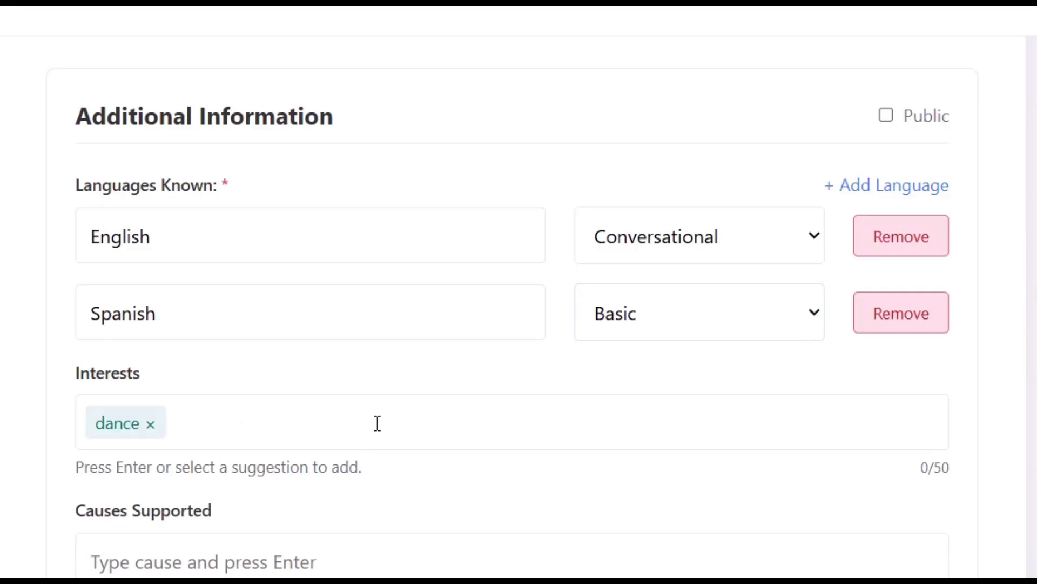
pyautogui.write('sports')
pyautogui.press('Return')
pyautogui.scroll(-3, 297, 403)
# Add women empowerment and animal care as cause tags, then submit the profile data.
pyautogui.click(297, 403)
pyautogui.write('women empo')
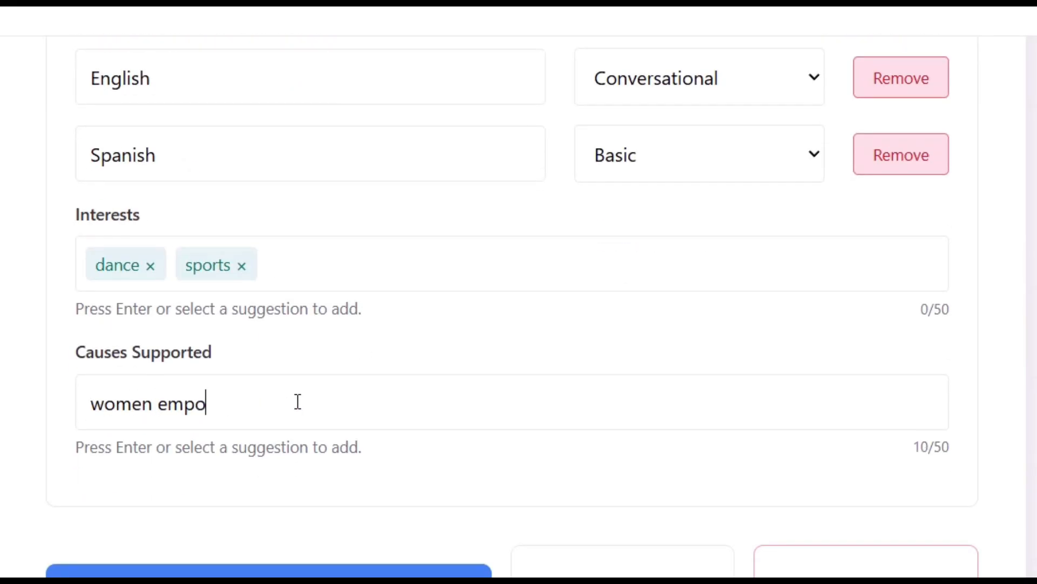
pyautogui.write('werm')
pyautogui.press('BackSpace')
pyautogui.press('BackSpace')
pyautogui.press('BackSpace')
pyautogui.press('BackSpace')
pyautogui.press('BackSpace')
pyautogui.press('BackSpace')
pyautogui.press('BackSpace')
pyautogui.press('BackSpace')
pyautogui.write('empowerment')
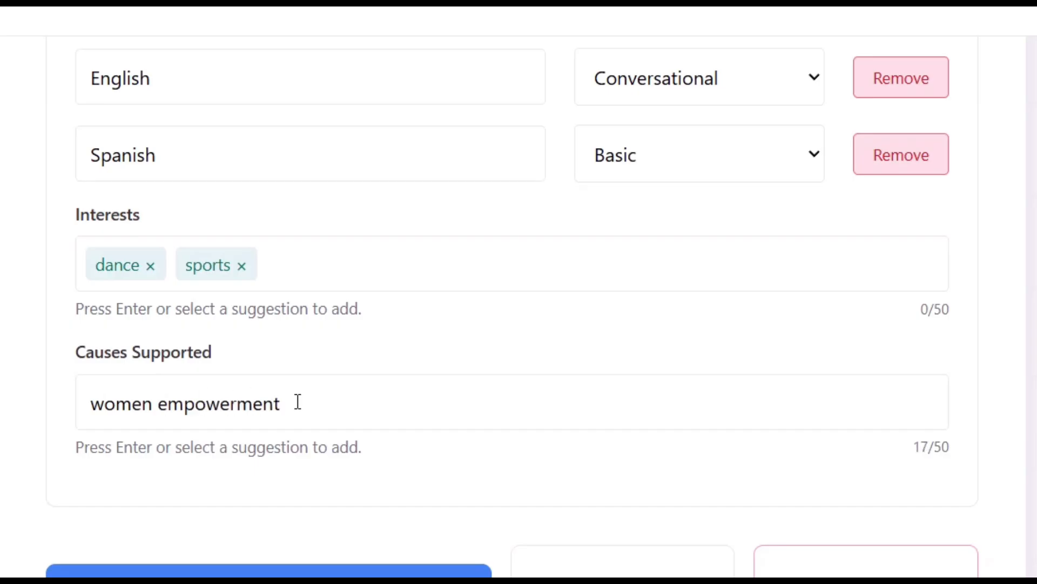
pyautogui.press('Return')
pyautogui.scroll(-2, 329, 346)
pyautogui.write('animal care')
pyautogui.press('Return')
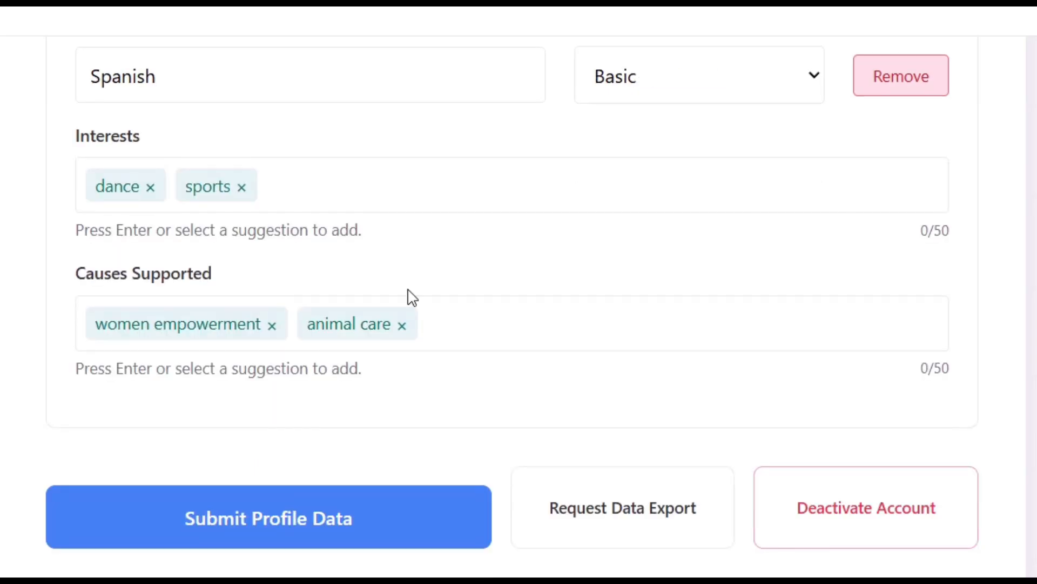
pyautogui.scroll(-1, 351, 421)
pyautogui.click(317, 502)
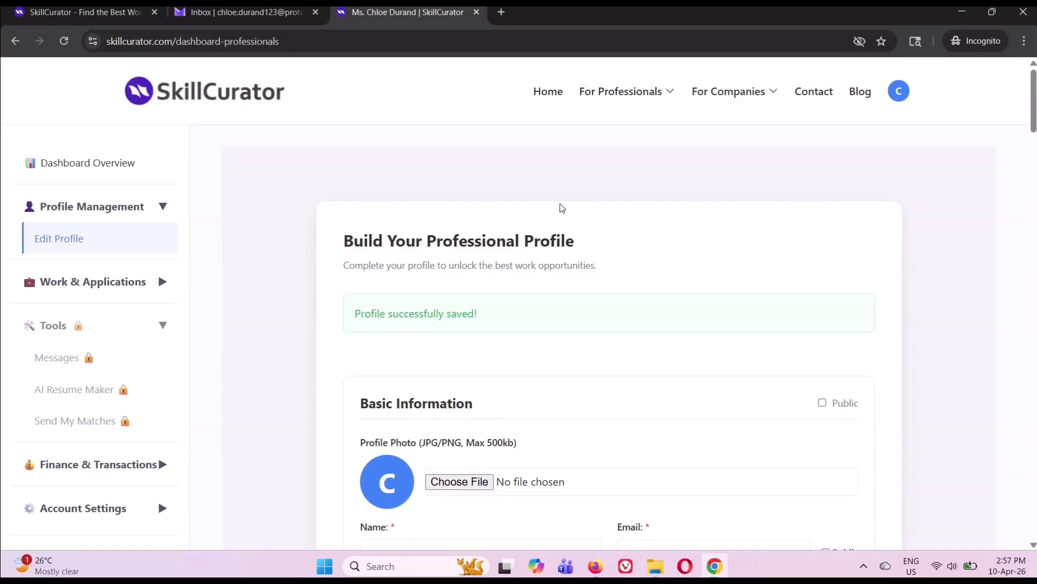
# Open My Profile from the avatar menu and load the public talent page at its customised /talent link.
pyautogui.click(901, 92)
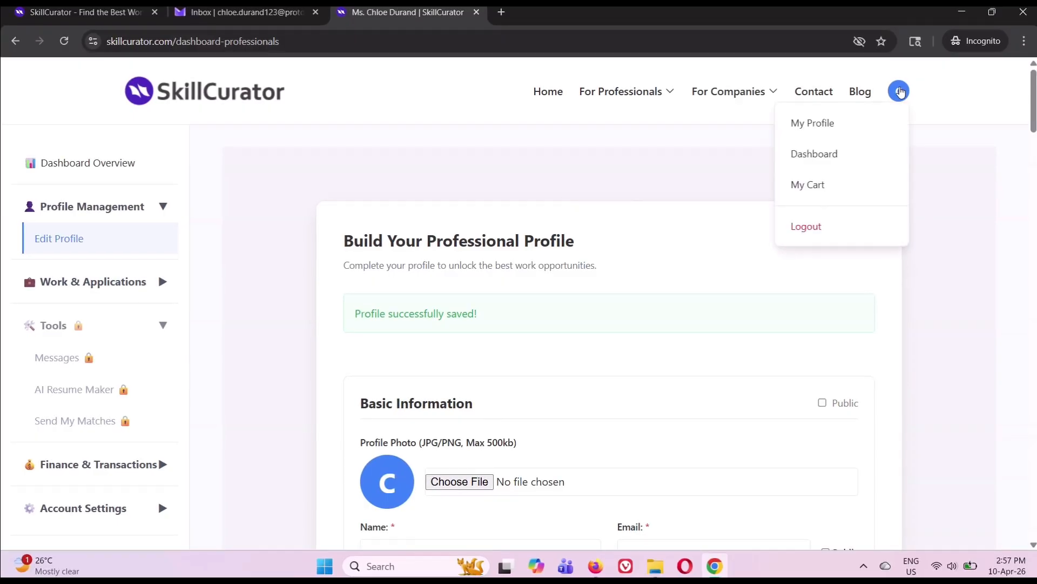
pyautogui.click(881, 128)
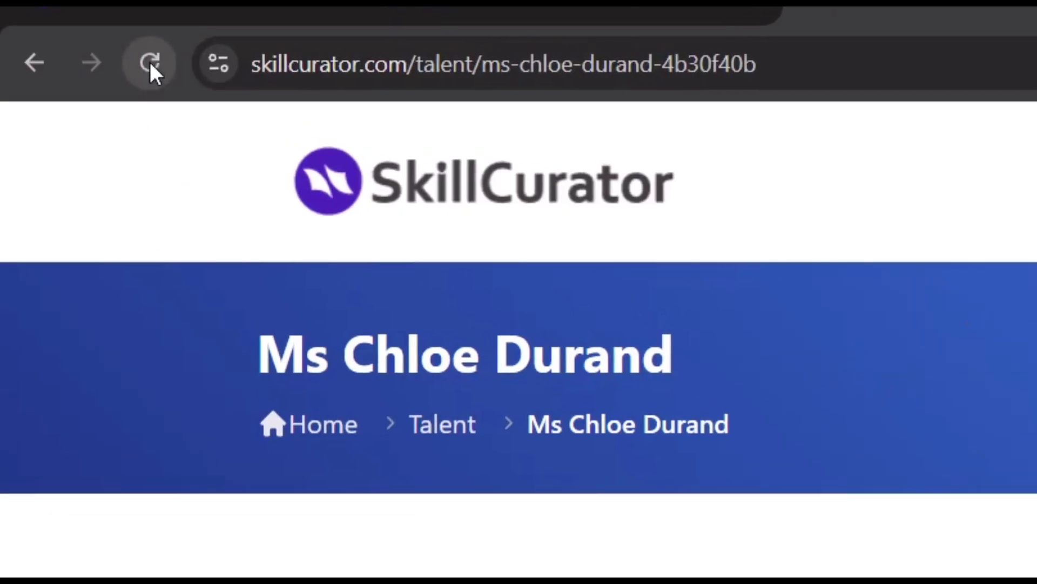
pyautogui.click(64, 41)
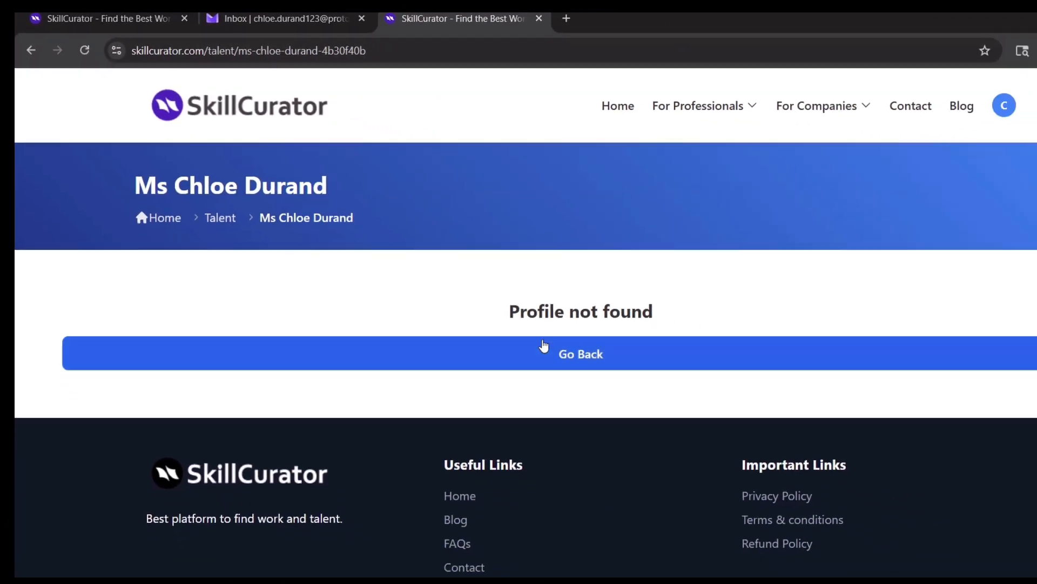
pyautogui.click(544, 346)
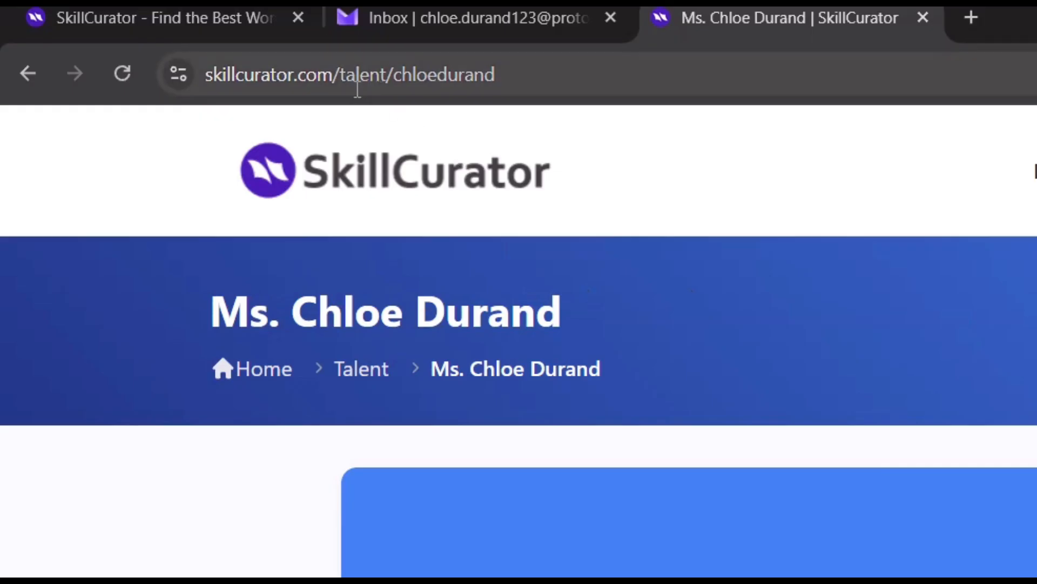
pyautogui.moveTo(292, 81); pyautogui.dragTo(331, 96)
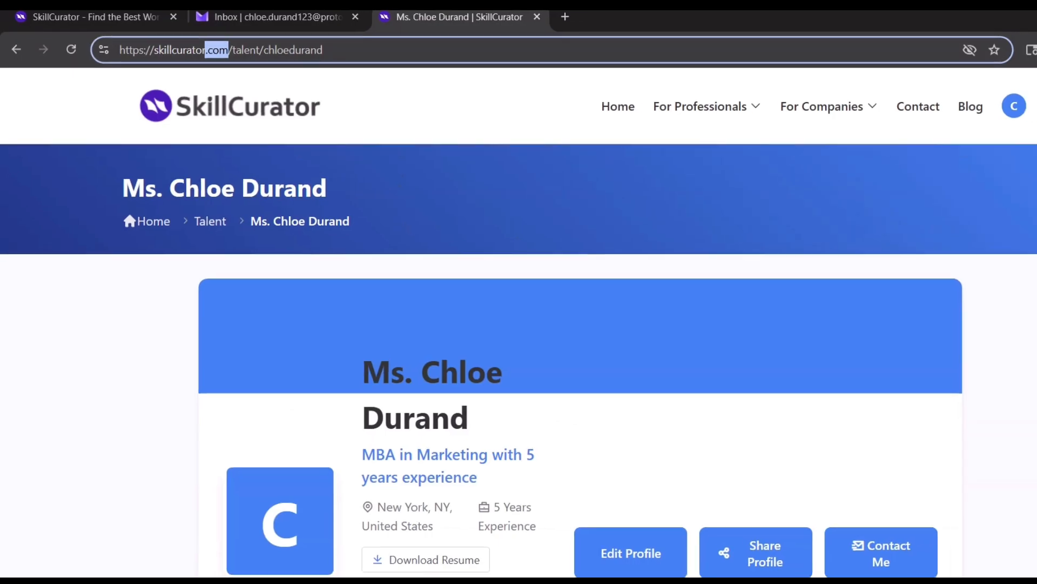
pyautogui.click(699, 281)
pyautogui.scroll(-2, 699, 280)
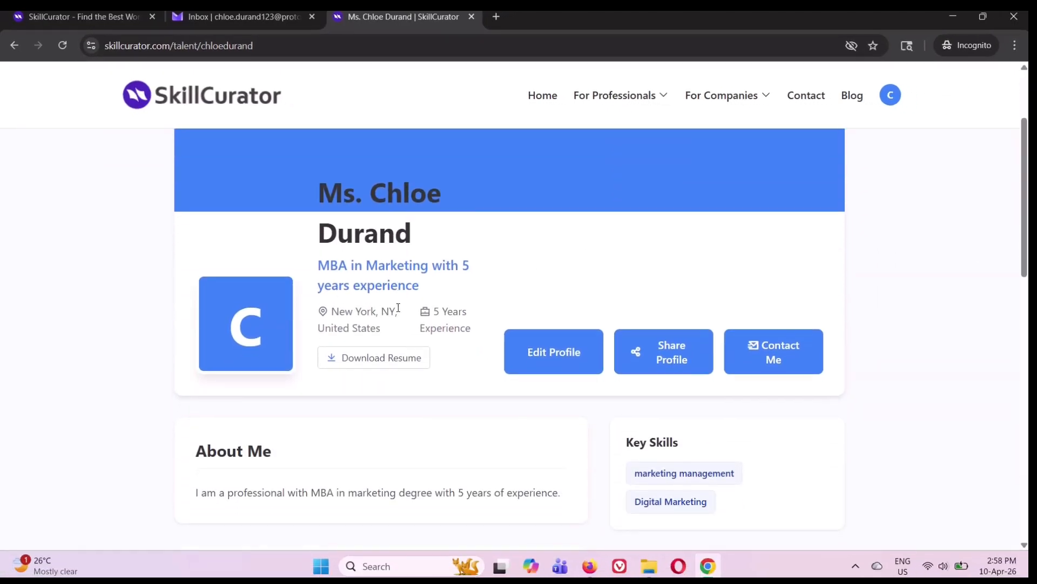
# Copy the profile's share link and dismiss the copied notice.
pyautogui.scroll(-1, 386, 292)
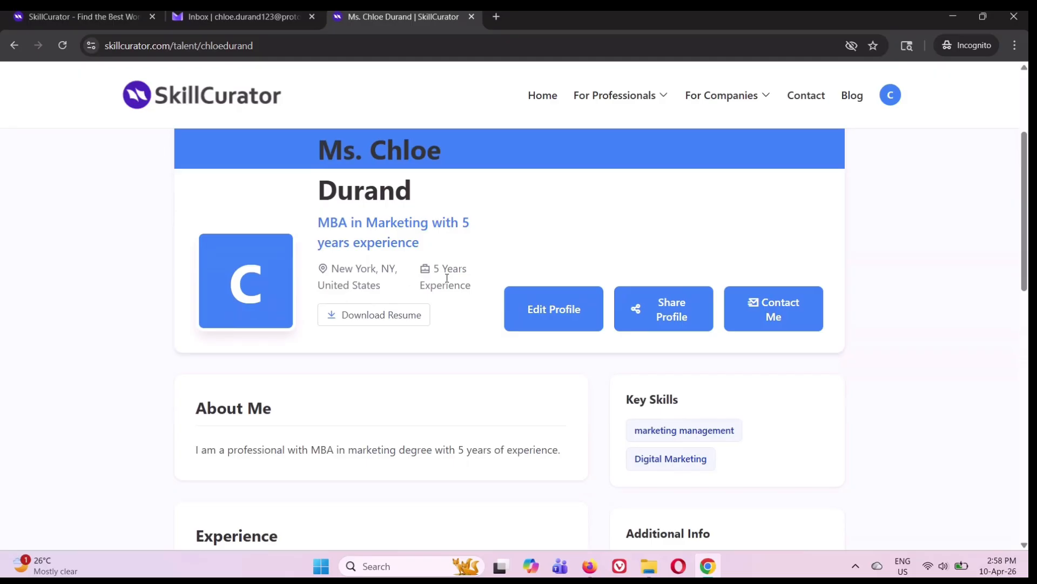
pyautogui.scroll(-3, 448, 278)
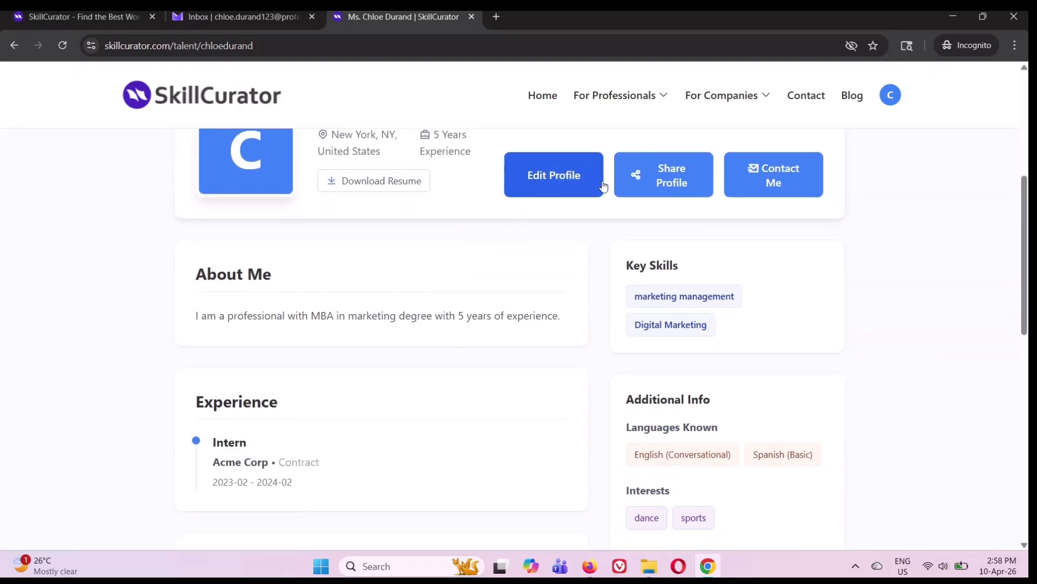
pyautogui.click(669, 192)
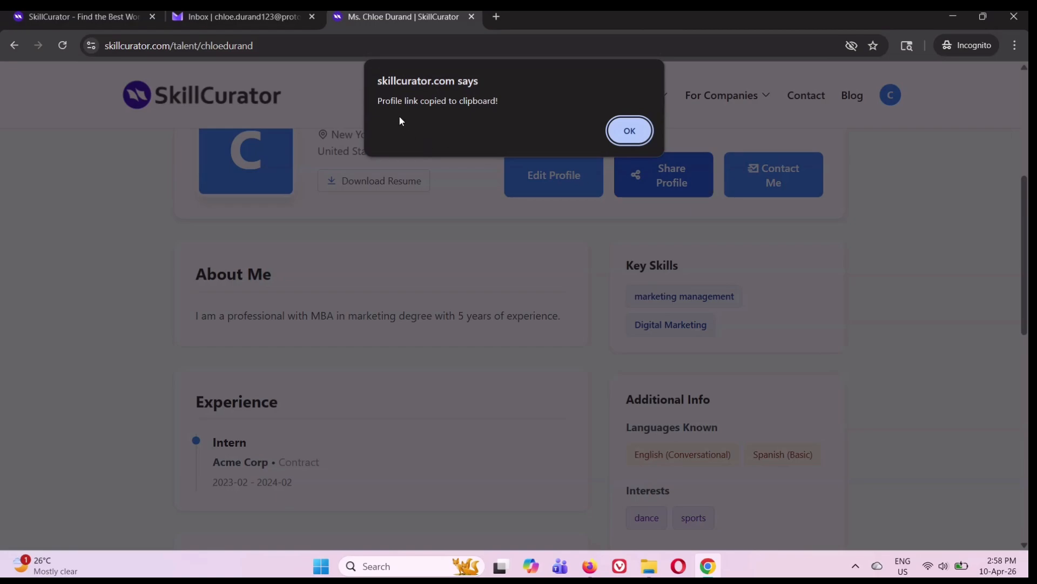
pyautogui.click(631, 135)
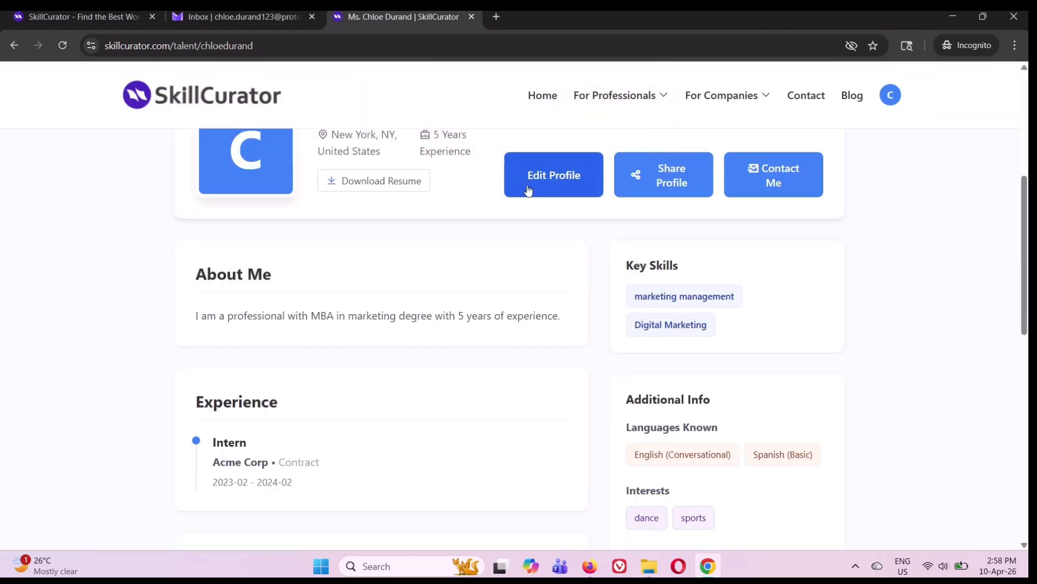
# Review experience, education, languages and causes on the talent page, then log out to the home page.
pyautogui.scroll(-2, 477, 190)
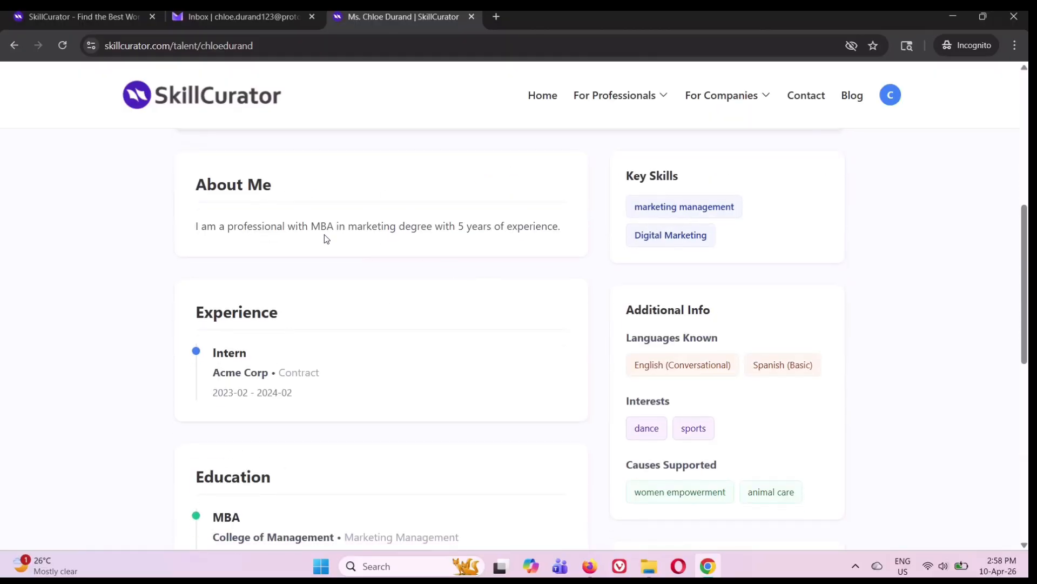
pyautogui.scroll(-3, 326, 239)
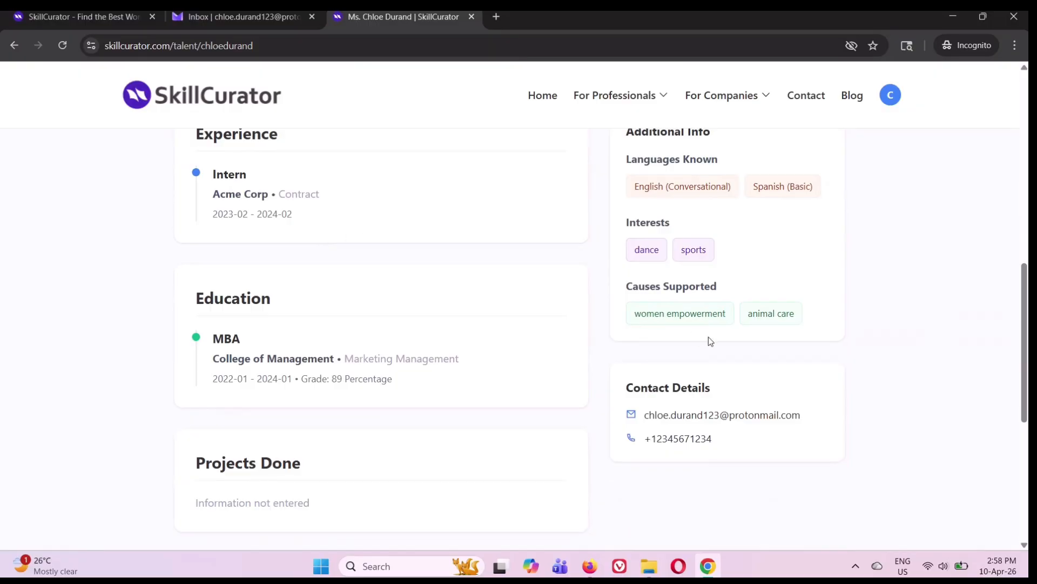
pyautogui.scroll(-2, 789, 334)
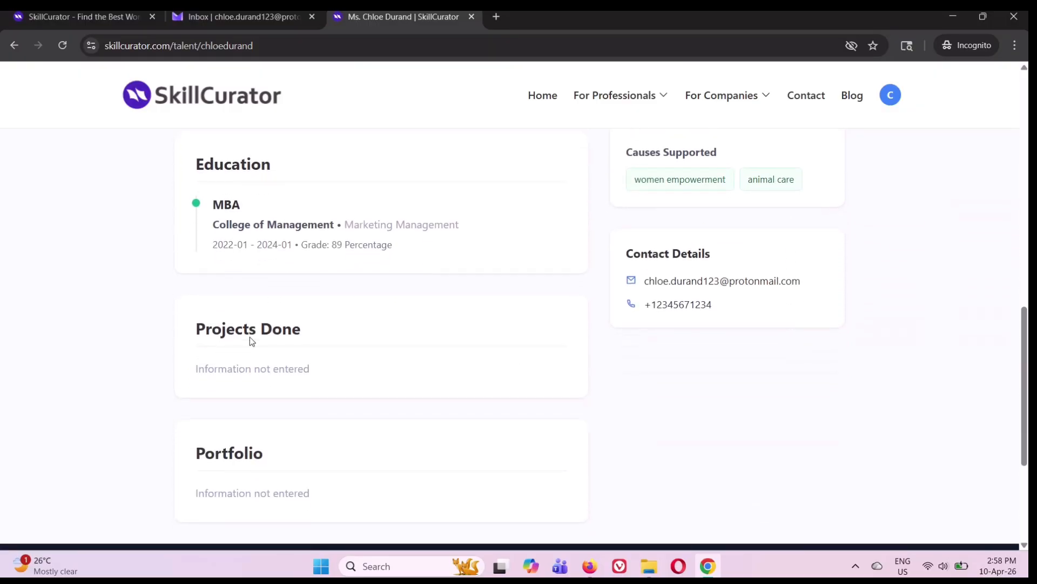
pyautogui.scroll(-4, 332, 362)
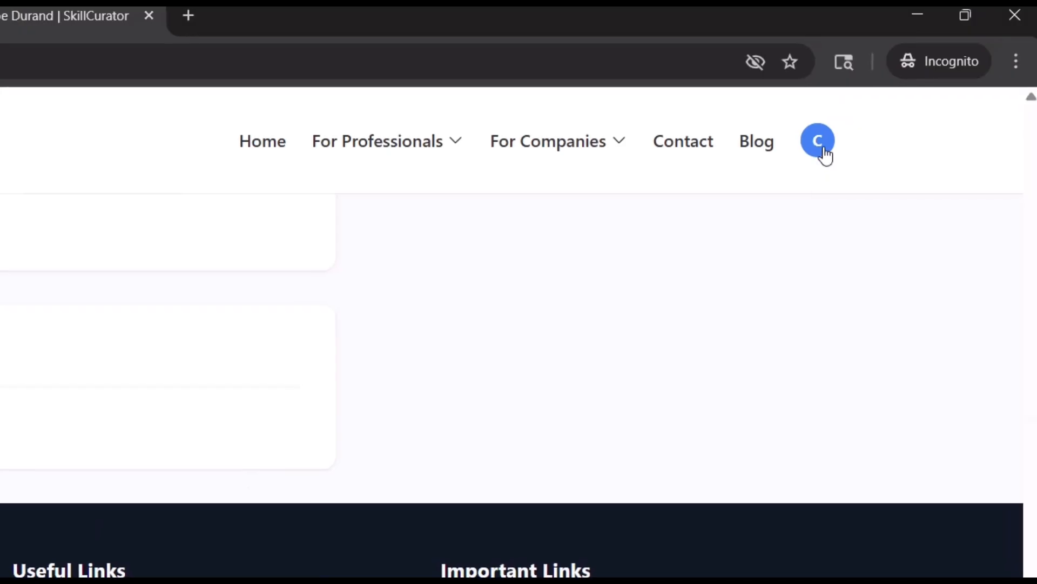
pyautogui.click(894, 101)
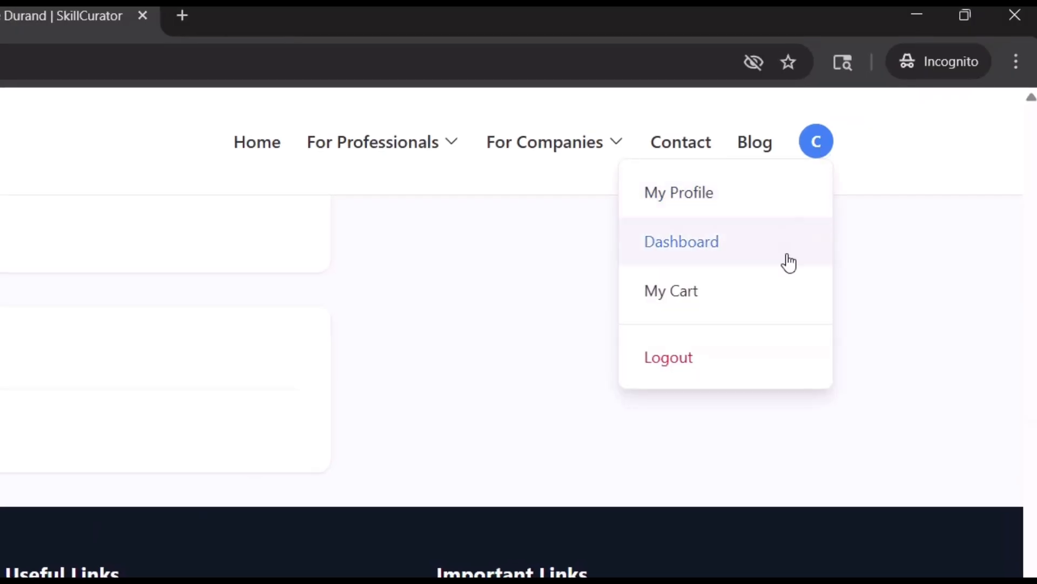
pyautogui.click(681, 366)
pyautogui.click(543, 108)
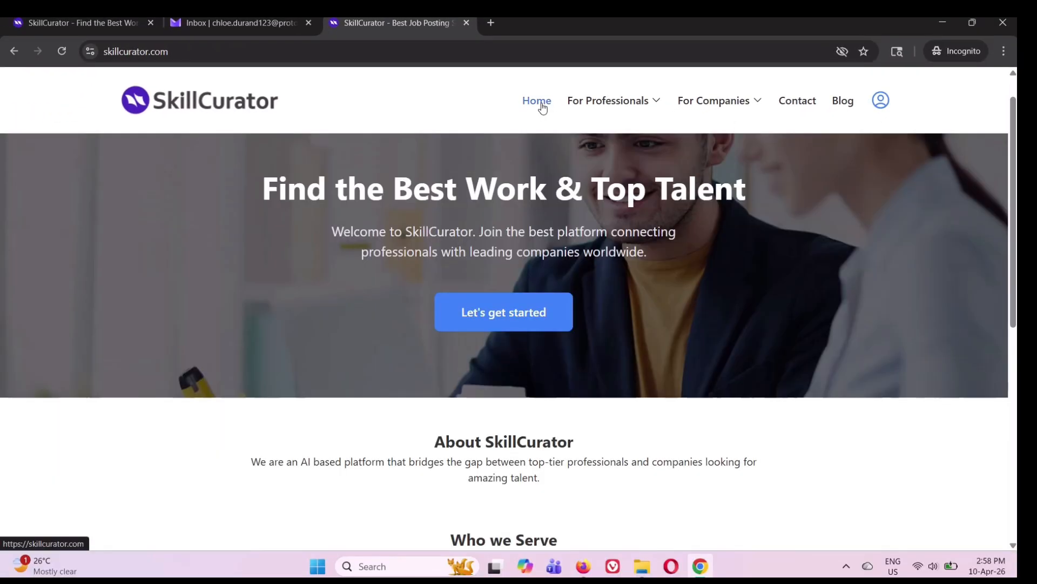